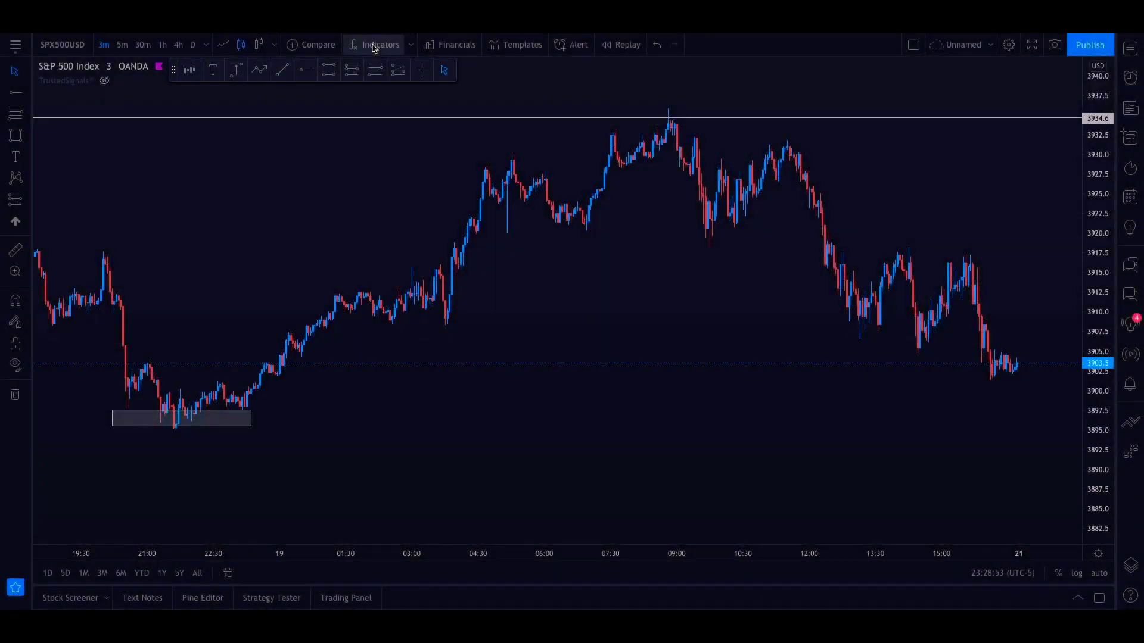
- Add the TrustedSignals indicator from the invite-only scripts to the chart
{"action": "left_click", "coordinate": [375, 46]}
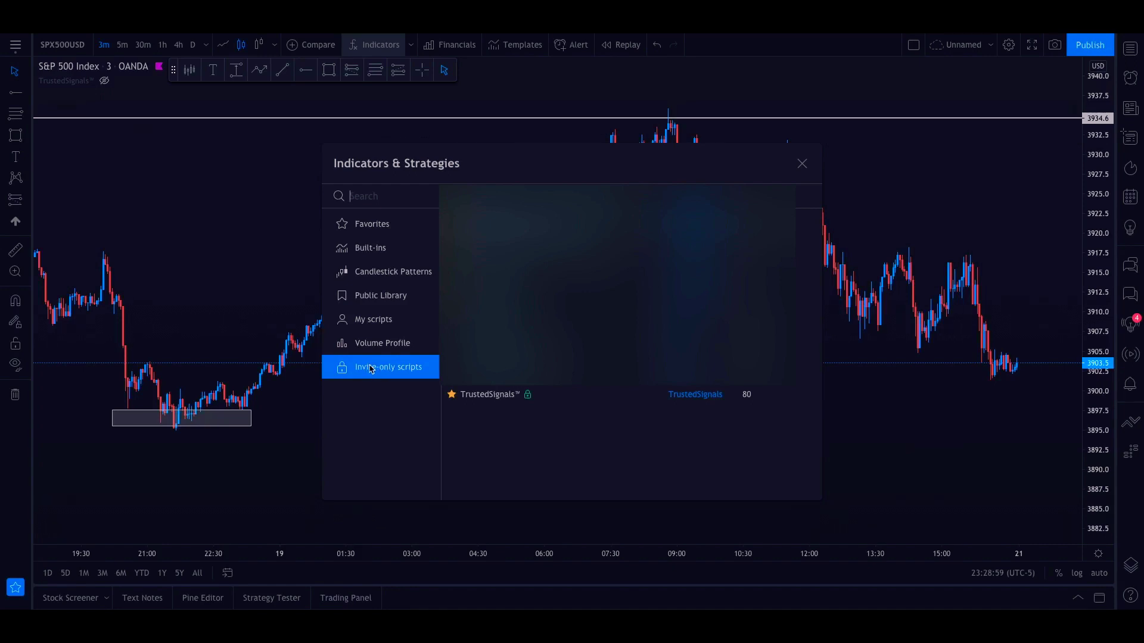
{"action": "left_click", "coordinate": [484, 398]}
{"action": "left_click", "coordinate": [809, 165]}
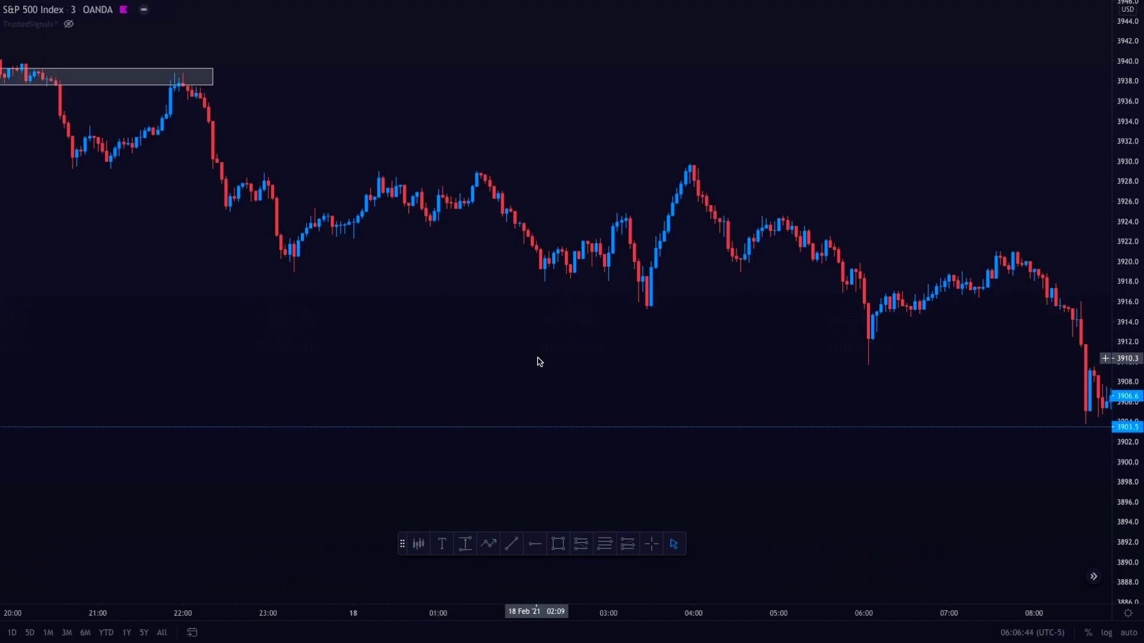
- Draw a rectangle over the 18 Feb highs from 00:18 to about 04:50, spanning about 3929.3 to 3928
{"action": "left_click", "coordinate": [559, 542]}
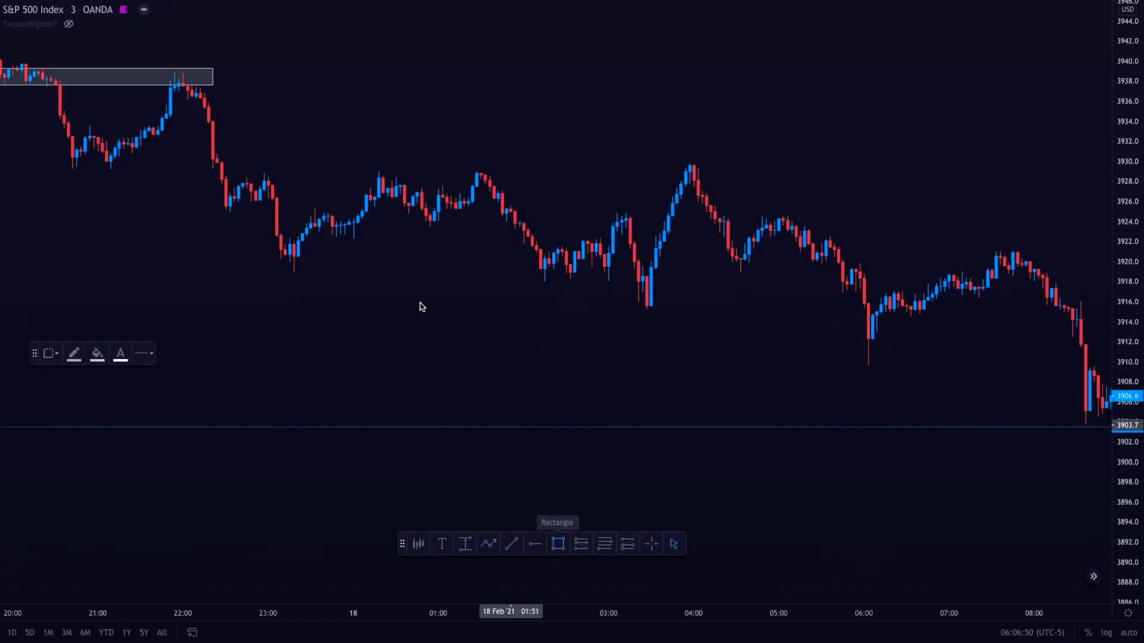
{"action": "left_click", "coordinate": [379, 168]}
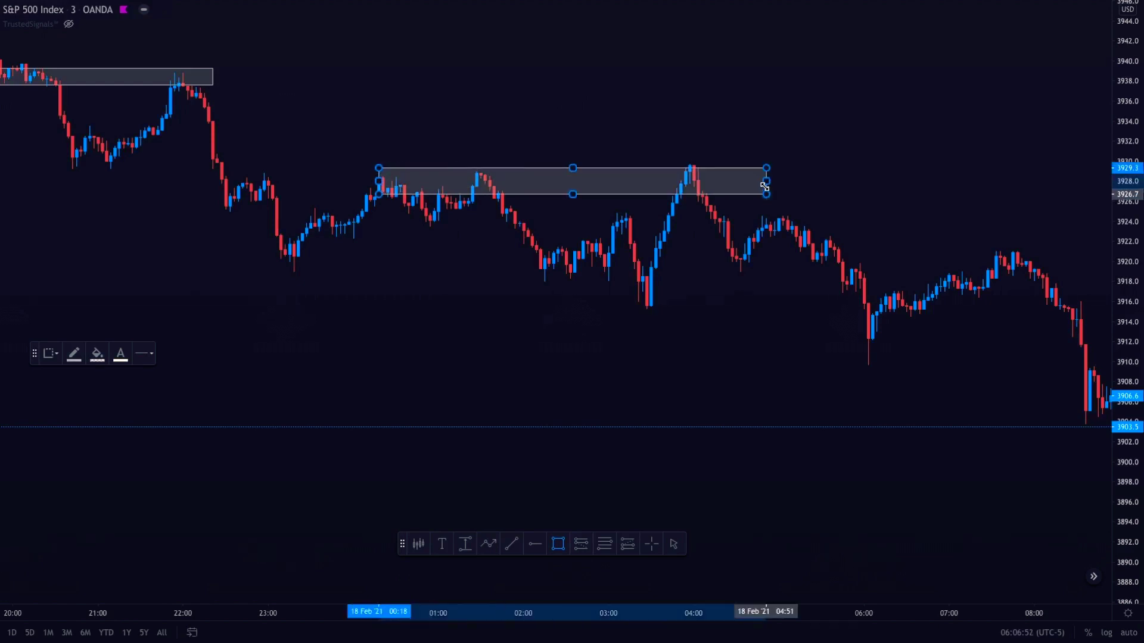
{"action": "left_click", "coordinate": [763, 181]}
{"action": "mouse_move", "coordinate": [743, 277]}
{"action": "left_mouse_down"}
{"action": "mouse_move", "coordinate": [662, 248]}
{"action": "mouse_move", "coordinate": [639, 274]}
{"action": "left_mouse_up"}
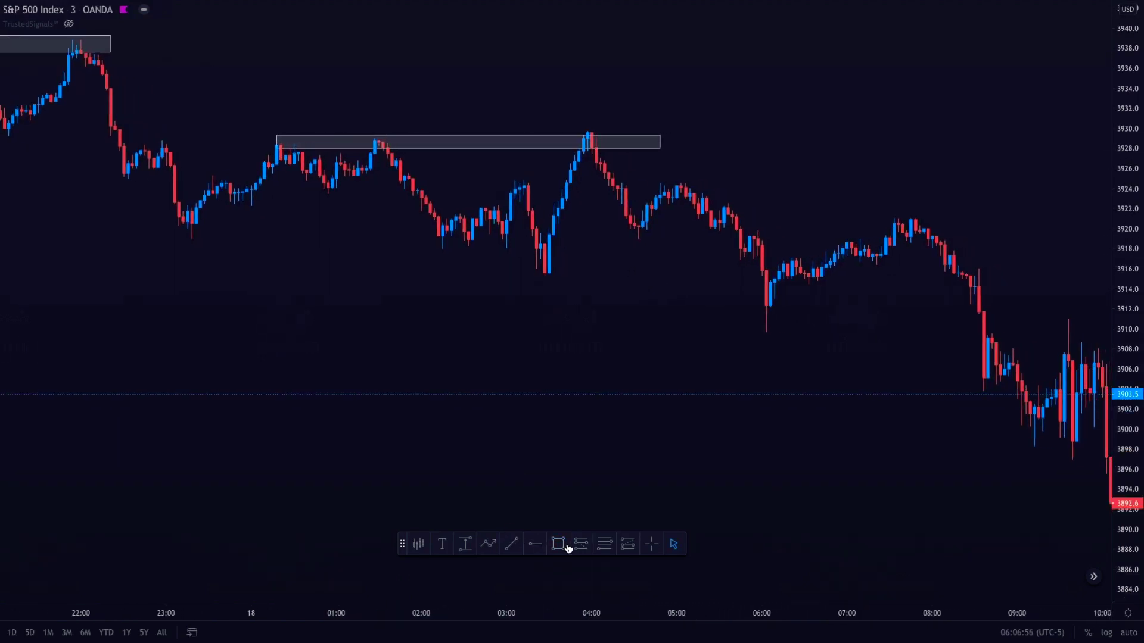
- Draw a rectangle from the low near 04:30 to the highs near 08:00 on 18 Feb, spanning about 3921 to 3919.8
{"action": "left_click", "coordinate": [563, 546]}
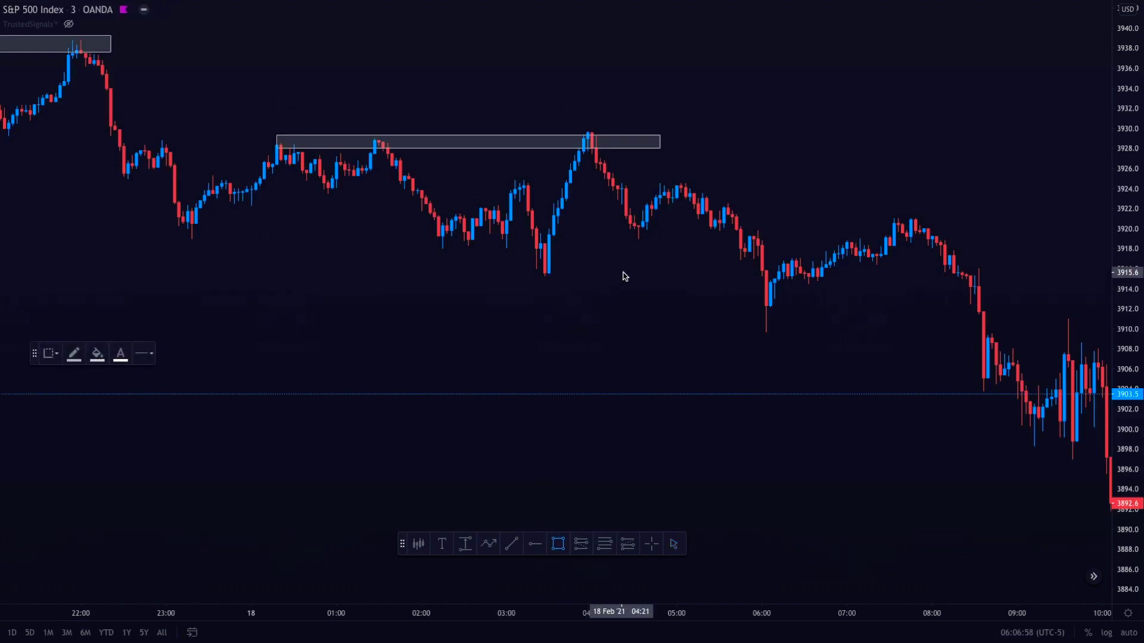
{"action": "left_click_drag", "start_coordinate": [633, 229], "coordinate": [952, 219]}
{"action": "left_click", "coordinate": [937, 198]}
- Examine the price action around the marked resistance zones on 17 and 18 Feb
{"action": "left_click_drag", "start_coordinate": [646, 324], "coordinate": [559, 313]}
{"action": "left_click_drag", "start_coordinate": [731, 326], "coordinate": [547, 349]}
{"action": "scroll", "coordinate": [548, 350], "scroll_direction": "down", "scroll_amount": 3}
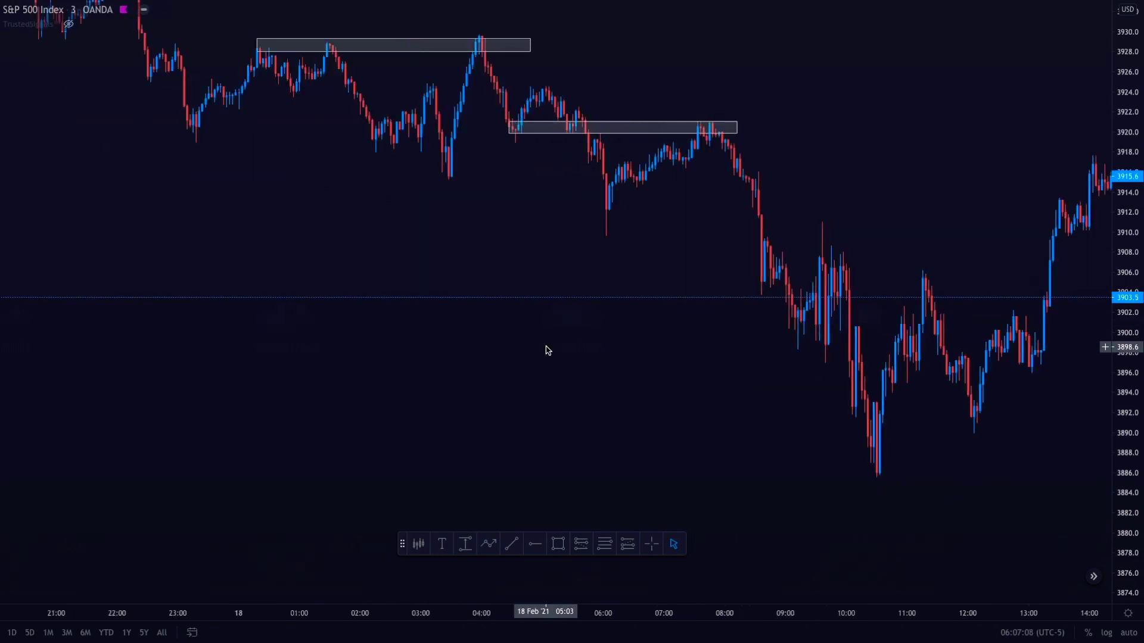
{"action": "scroll", "coordinate": [548, 350], "scroll_direction": "up", "scroll_amount": 3}
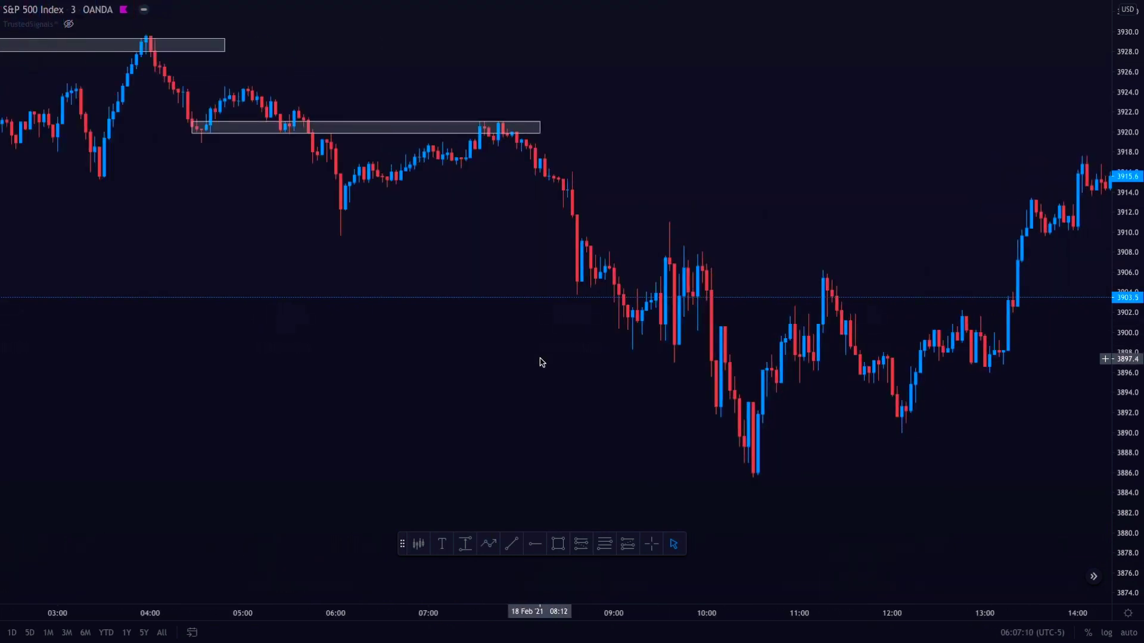
{"action": "left_click_drag", "start_coordinate": [540, 358], "coordinate": [610, 383]}
{"action": "left_click_drag", "start_coordinate": [351, 261], "coordinate": [612, 290]}
{"action": "scroll", "coordinate": [614, 294], "scroll_direction": "down", "scroll_amount": 3}
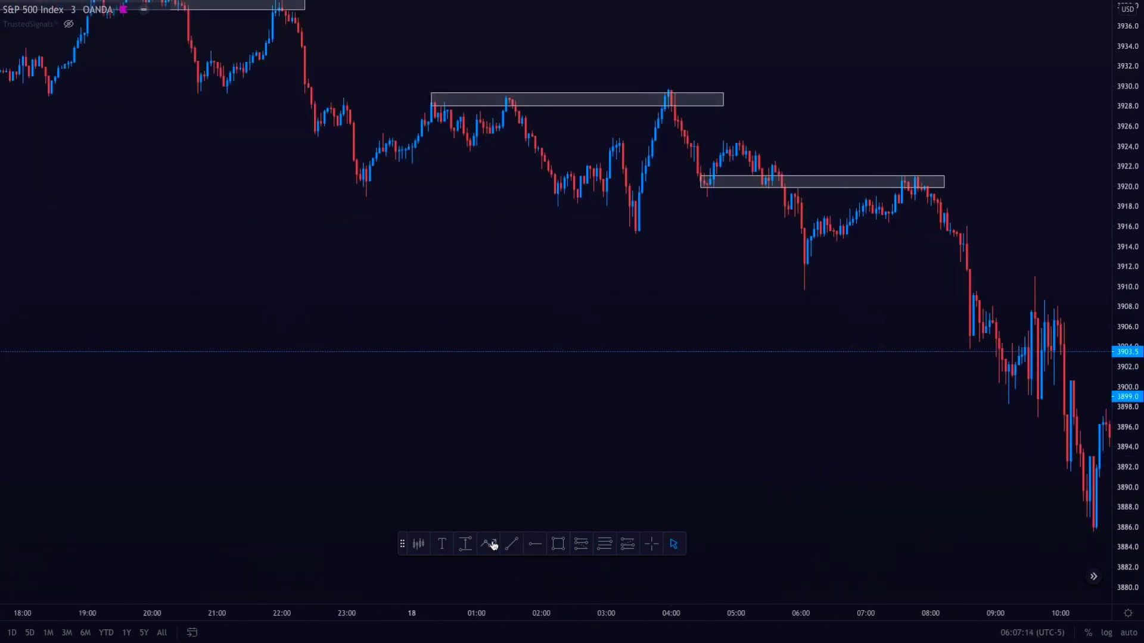
{"action": "left_click_drag", "start_coordinate": [597, 365], "coordinate": [620, 434]}
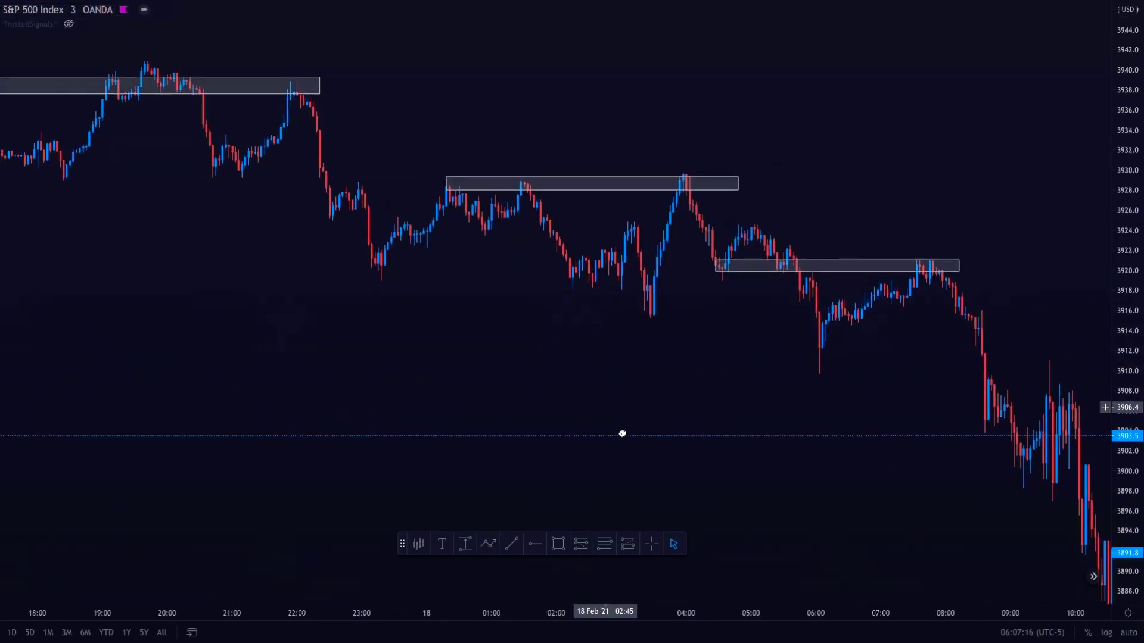
{"action": "scroll", "coordinate": [541, 391], "scroll_direction": "up", "scroll_amount": 2}
{"action": "left_click_drag", "start_coordinate": [394, 372], "coordinate": [644, 375]}
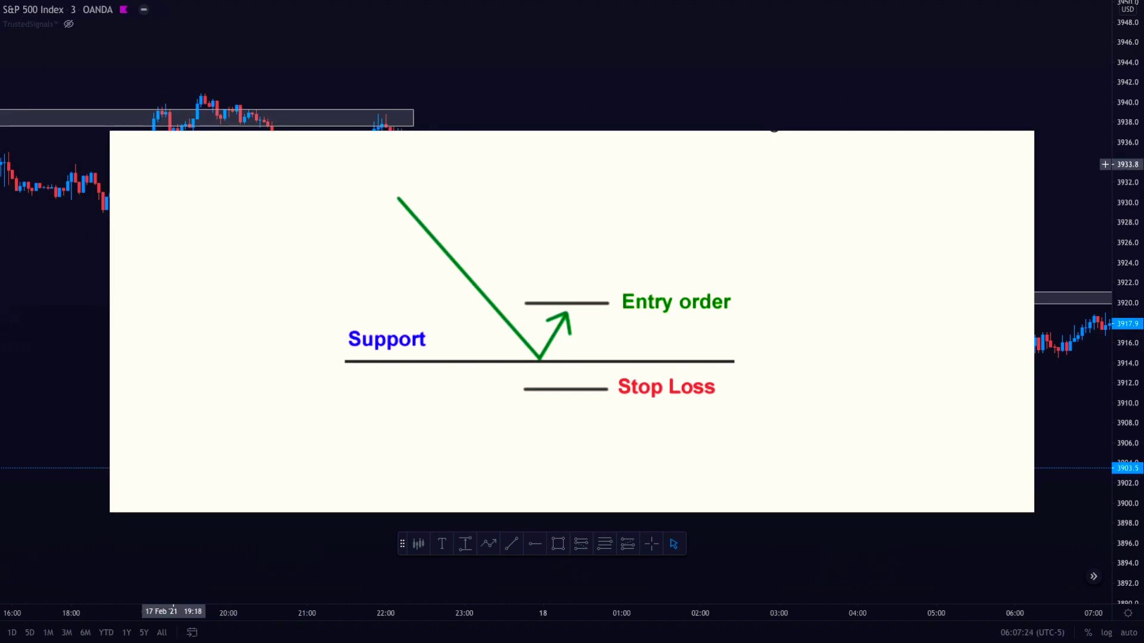
- Draw a rectangle across the 18 Feb highs from 14:00 to about 20:20, spanning about 3919.3 to 3917.6
{"action": "left_click_drag", "start_coordinate": [889, 391], "coordinate": [403, 324]}
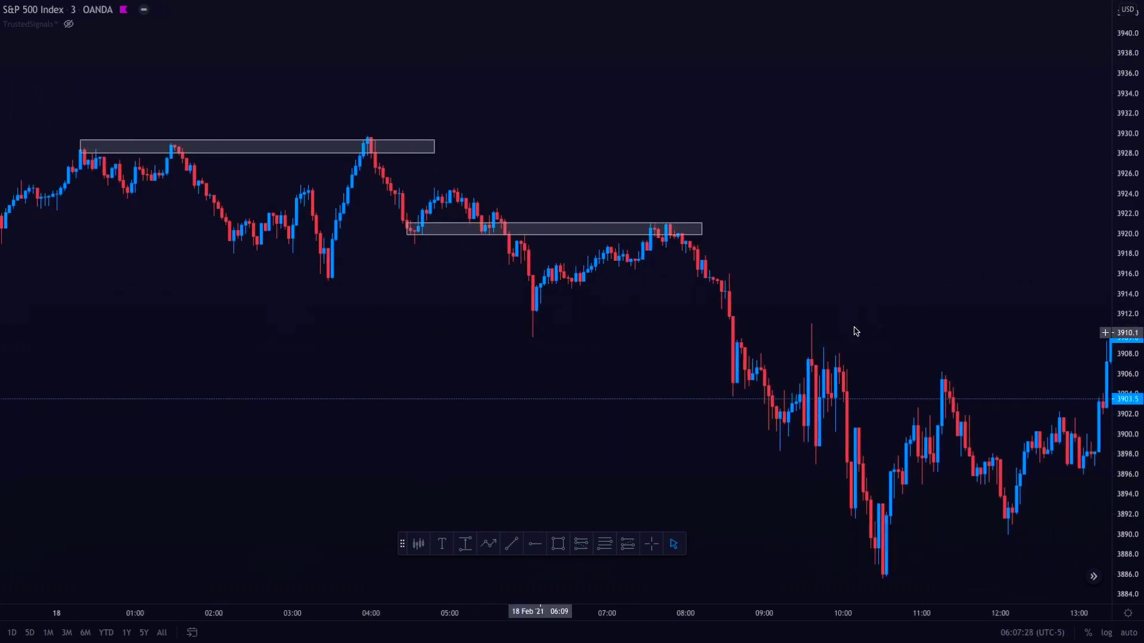
{"action": "left_click_drag", "start_coordinate": [787, 229], "coordinate": [327, 212]}
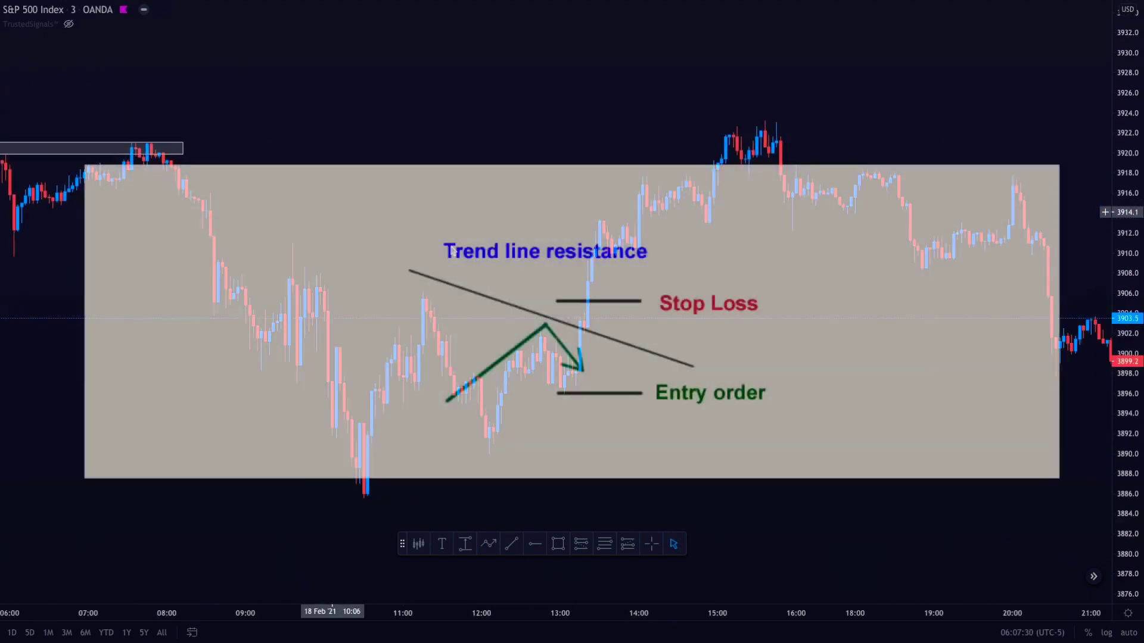
{"action": "left_click_drag", "start_coordinate": [749, 282], "coordinate": [652, 278]}
{"action": "left_click", "coordinate": [558, 544]}
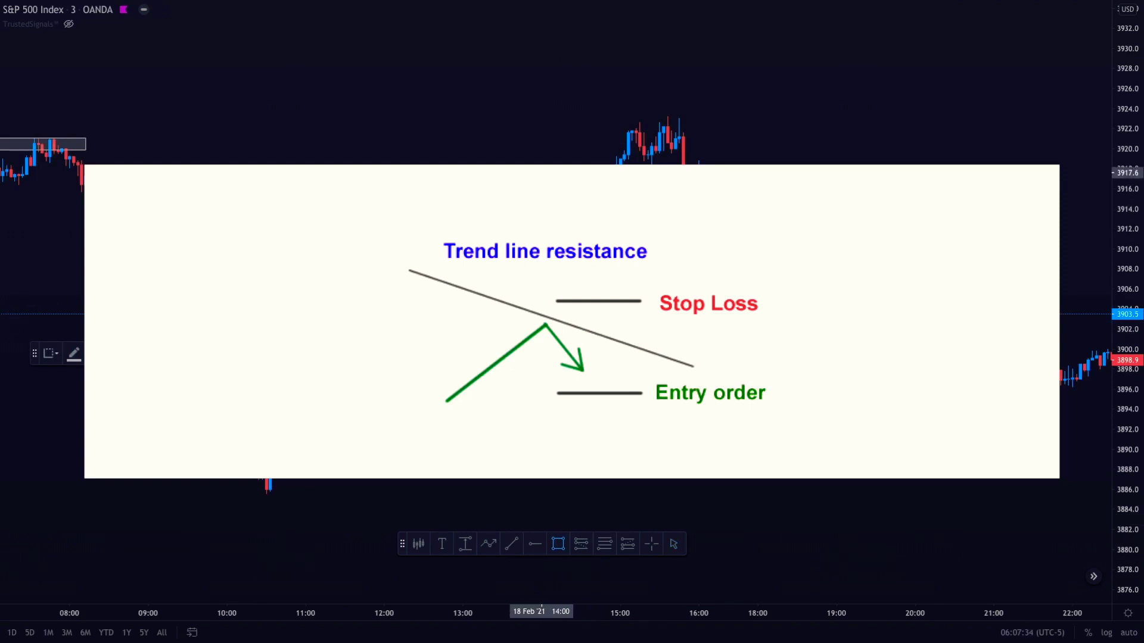
{"action": "left_click_drag", "start_coordinate": [542, 172], "coordinate": [944, 164]}
{"action": "left_click", "coordinate": [715, 250]}
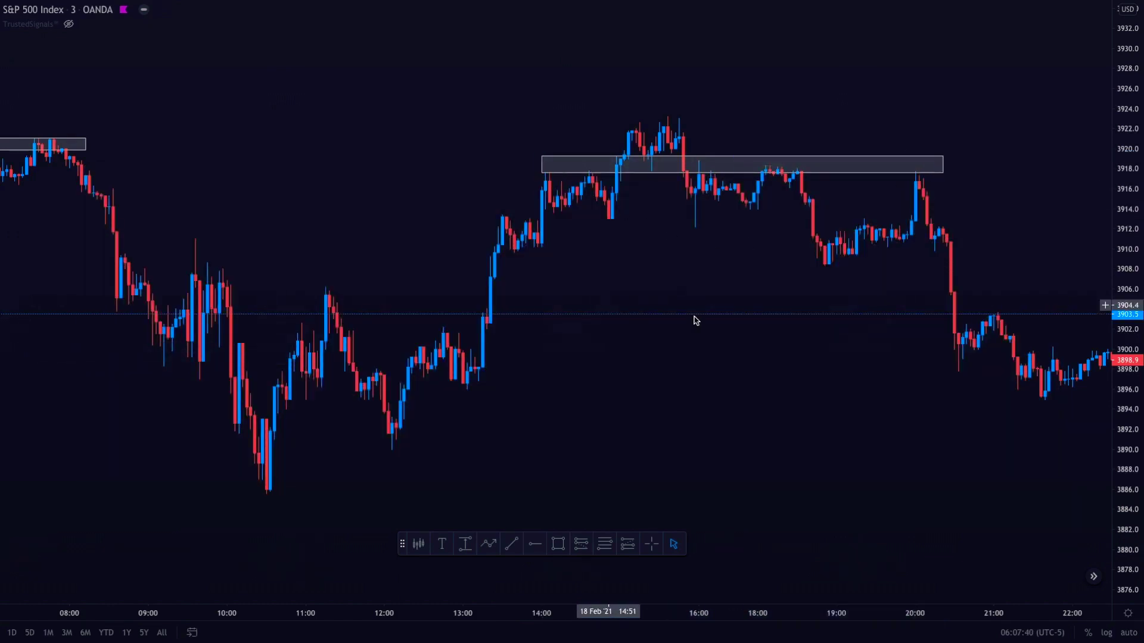
- Draw a support rectangle under the 18 Feb lows from about 12:20 to 23:40, spanning about 3897 to 3894.4
{"action": "scroll", "coordinate": [695, 319], "scroll_direction": "right", "scroll_amount": 10}
{"action": "scroll", "coordinate": [631, 317], "scroll_direction": "right", "scroll_amount": 8}
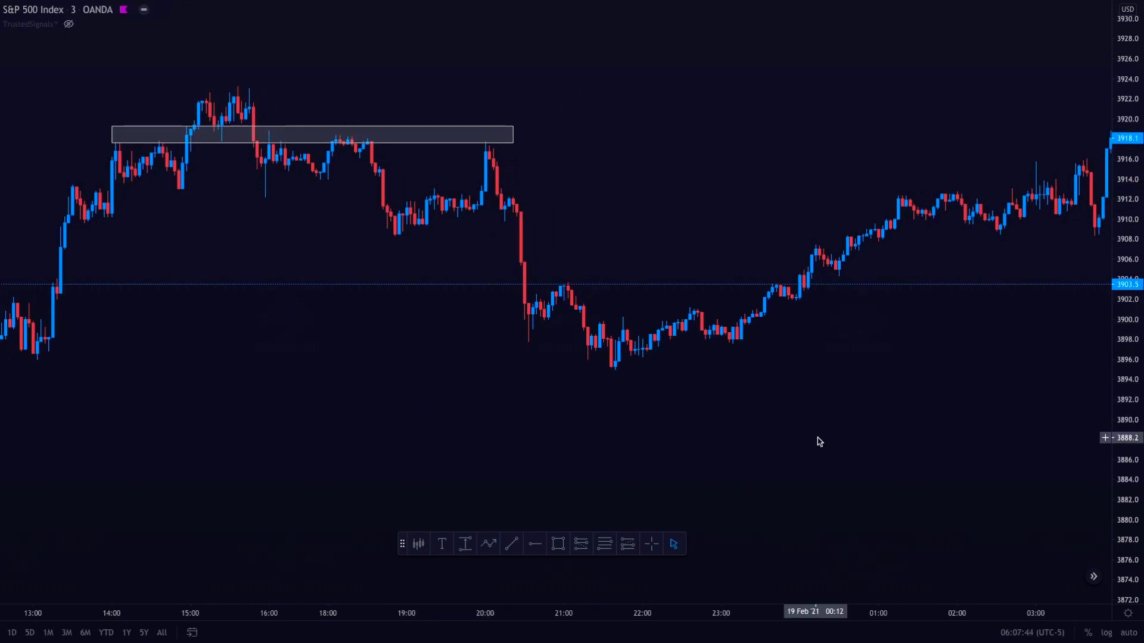
{"action": "scroll", "coordinate": [855, 435], "scroll_direction": "left", "scroll_amount": 4}
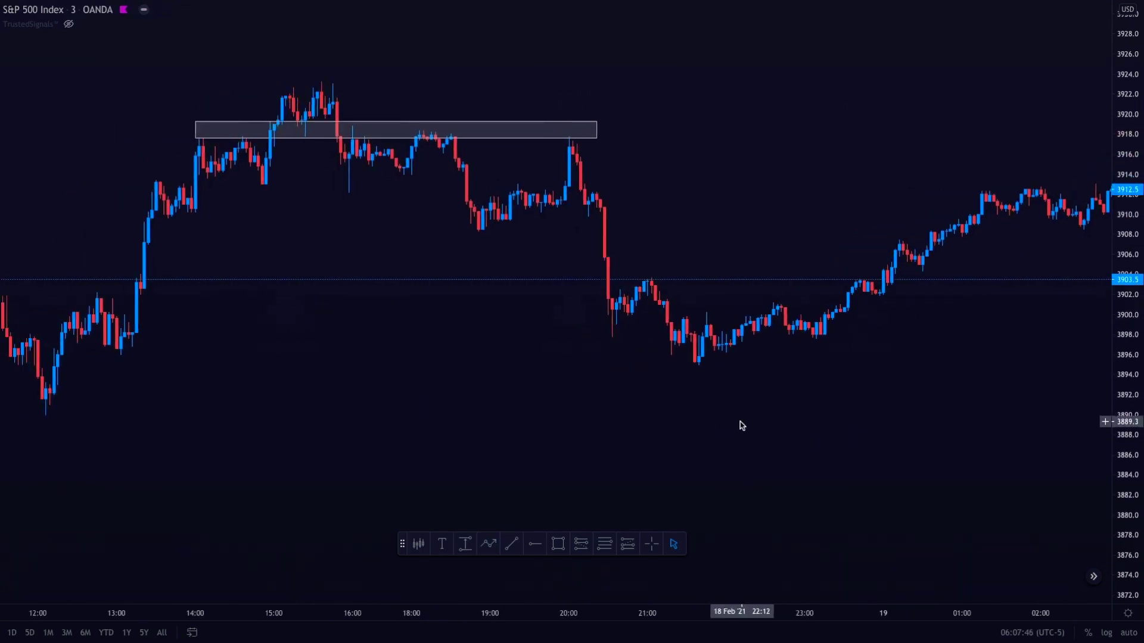
{"action": "left_click", "coordinate": [563, 544]}
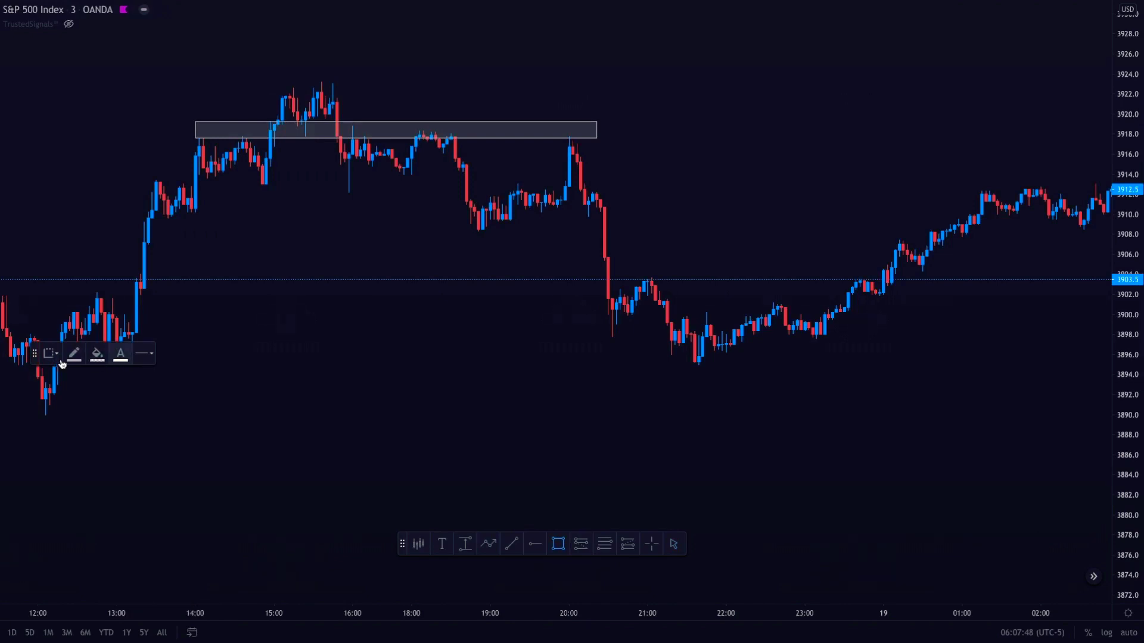
{"action": "left_click_drag", "start_coordinate": [34, 354], "coordinate": [64, 209]}
{"action": "left_click_drag", "start_coordinate": [66, 344], "coordinate": [856, 371]}
{"action": "left_click", "coordinate": [419, 470]}
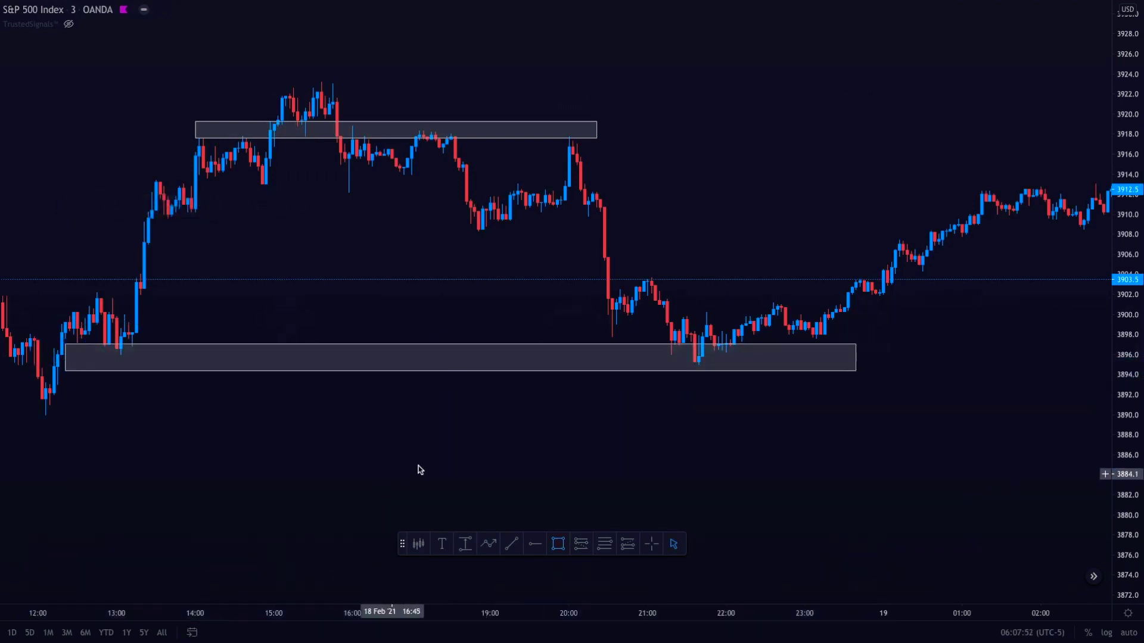
- Draw a support rectangle under the 19 Feb lows from about 01:15 to 04:00, spanning about 3908.8 to 3907.6
{"action": "left_click_drag", "start_coordinate": [695, 462], "coordinate": [577, 462]}
{"action": "left_click_drag", "start_coordinate": [945, 435], "coordinate": [676, 477]}
{"action": "left_click_drag", "start_coordinate": [832, 429], "coordinate": [809, 442]}
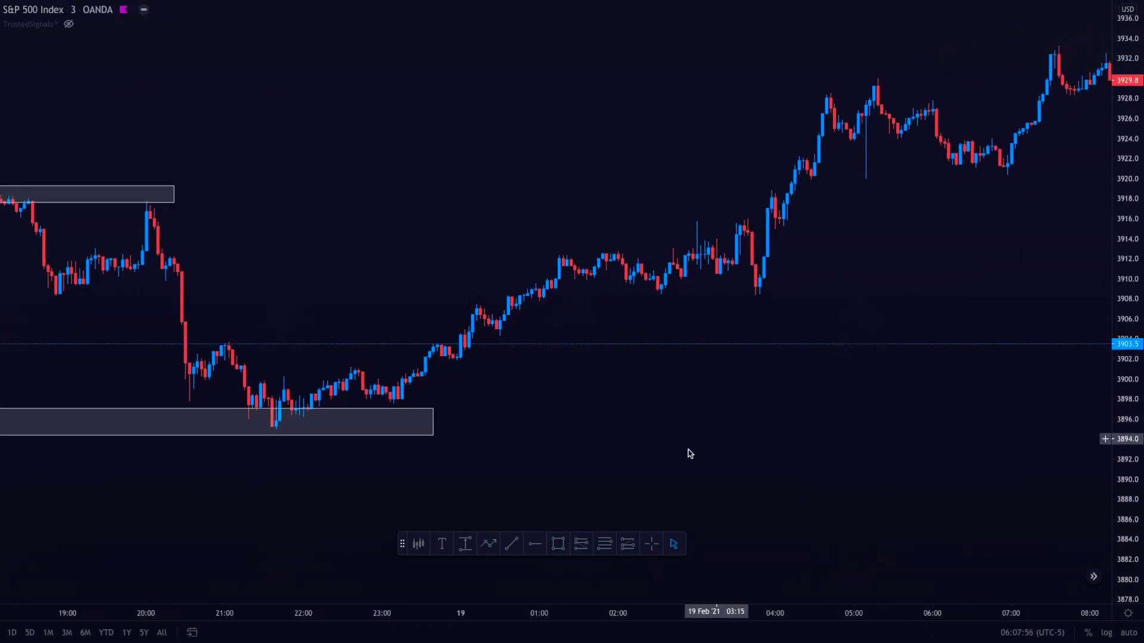
{"action": "left_click_drag", "start_coordinate": [673, 430], "coordinate": [641, 444]}
{"action": "left_click", "coordinate": [557, 543]}
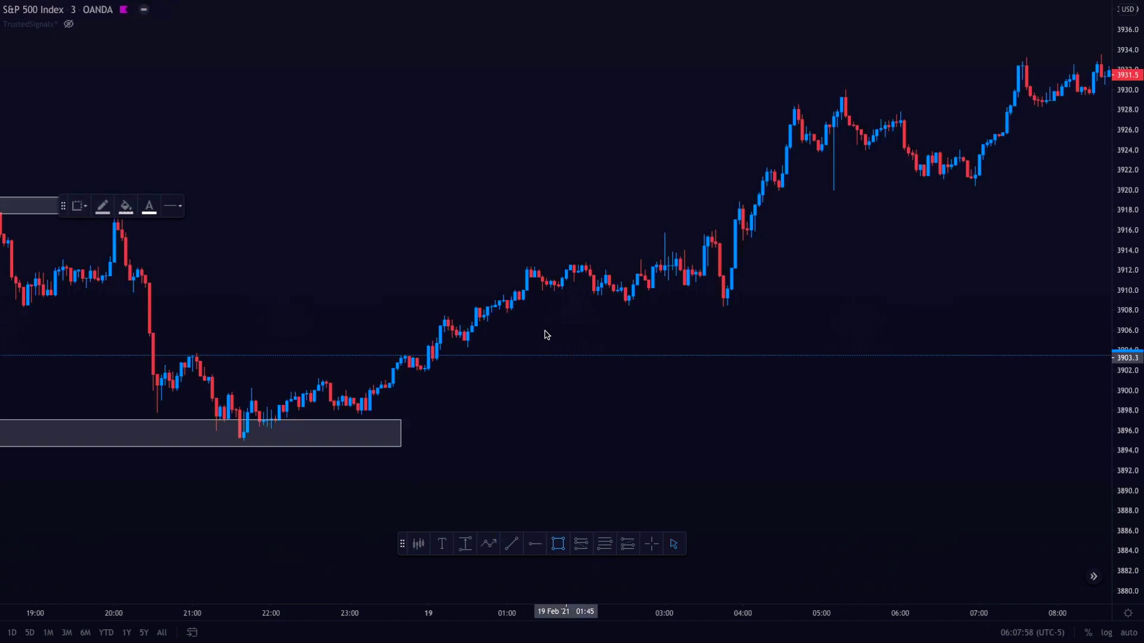
{"action": "left_click", "coordinate": [742, 314]}
- Draw a rectangle along the 19 Feb lows from 06:15 to 12:48, spanning 3920.3 to 3918.8
{"action": "left_click_drag", "start_coordinate": [881, 306], "coordinate": [733, 347]}
{"action": "left_click_drag", "start_coordinate": [929, 306], "coordinate": [755, 316]}
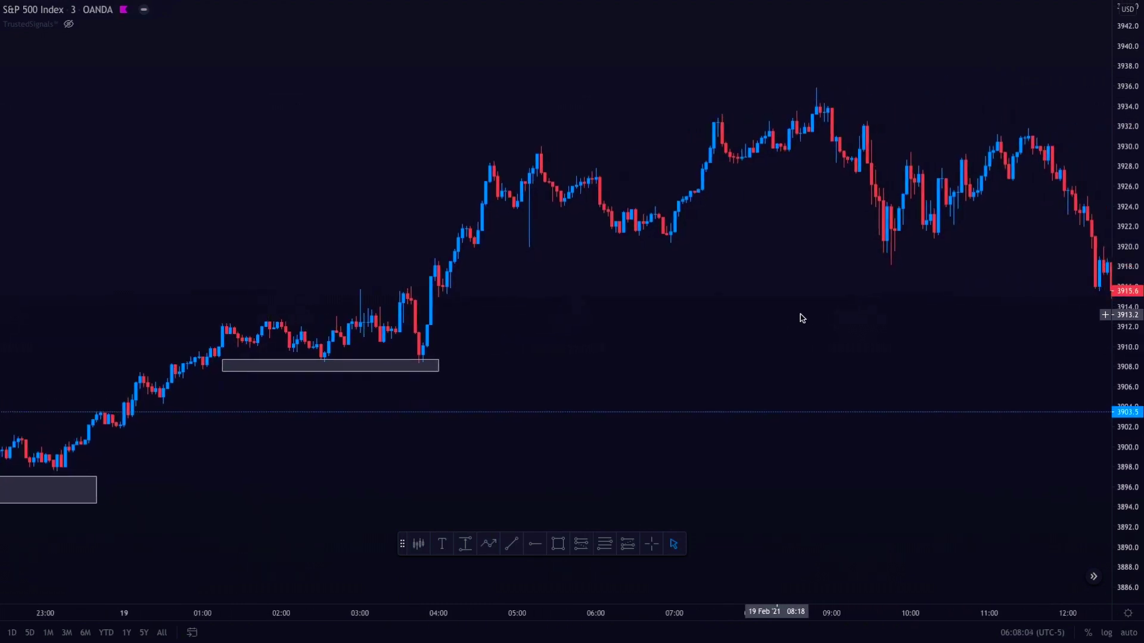
{"action": "left_click_drag", "start_coordinate": [995, 327], "coordinate": [861, 327]}
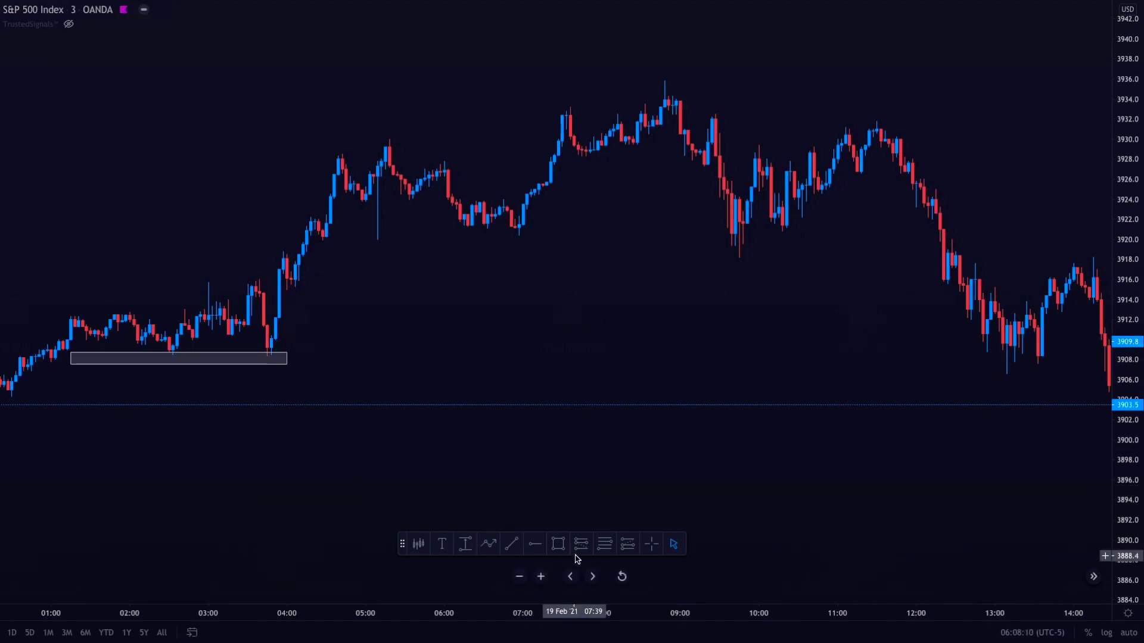
{"action": "left_click", "coordinate": [556, 545]}
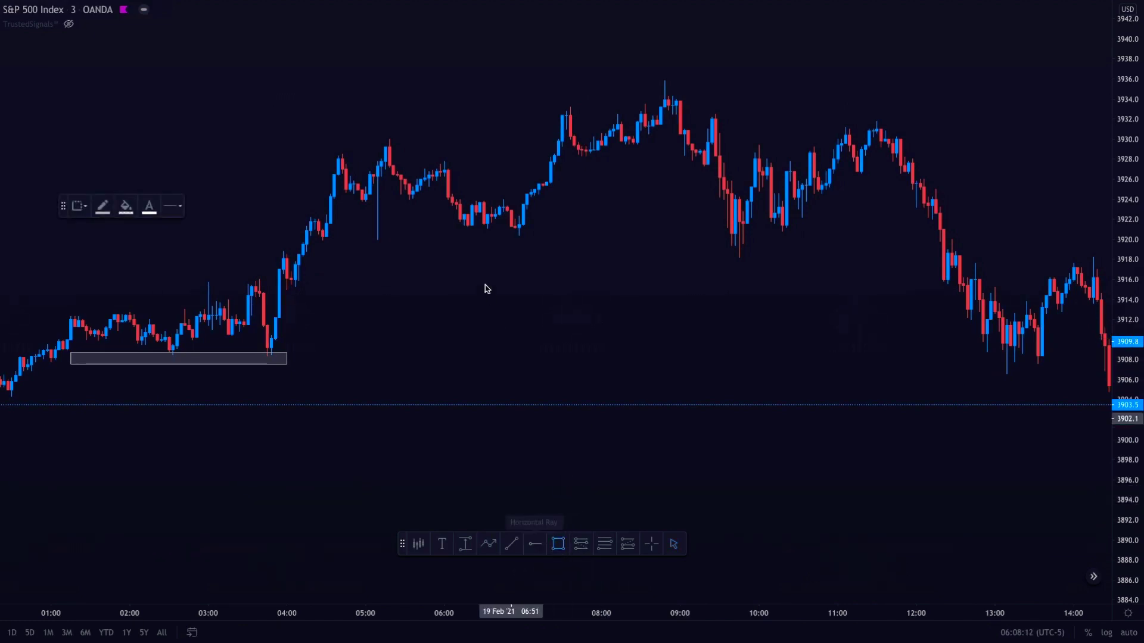
{"action": "left_click_drag", "start_coordinate": [464, 237], "coordinate": [979, 252]}
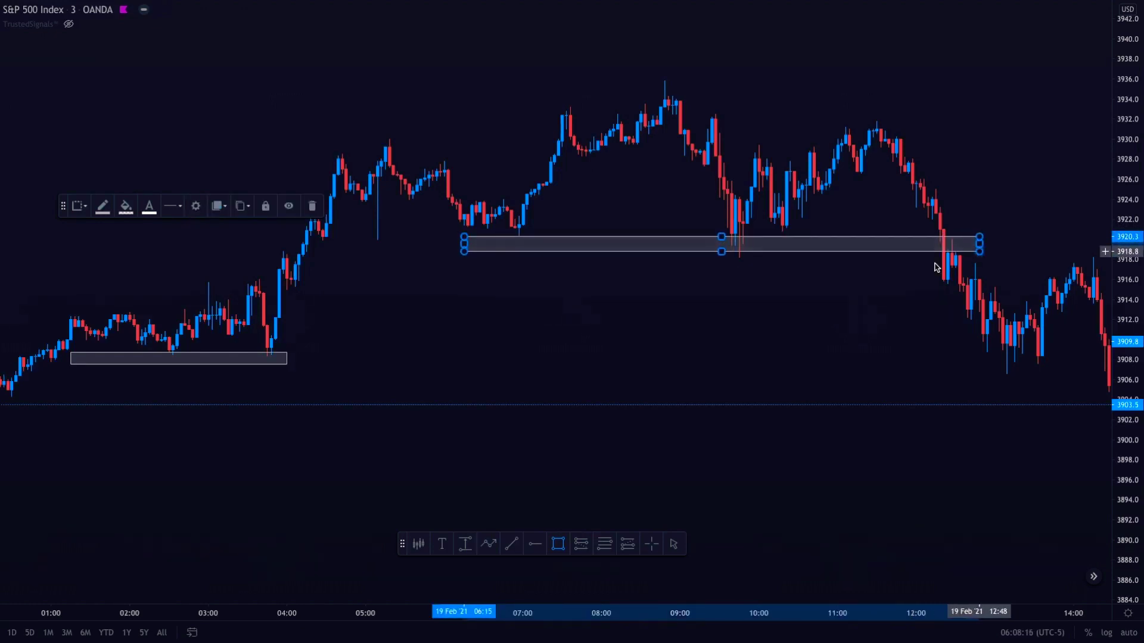
{"action": "left_click", "coordinate": [935, 266]}
- Extend the 3920.3 to 3918.8 rectangle back to 03:54 and forward to about 15:51 on 19 Feb
{"action": "left_click_drag", "start_coordinate": [459, 243], "coordinate": [261, 242]}
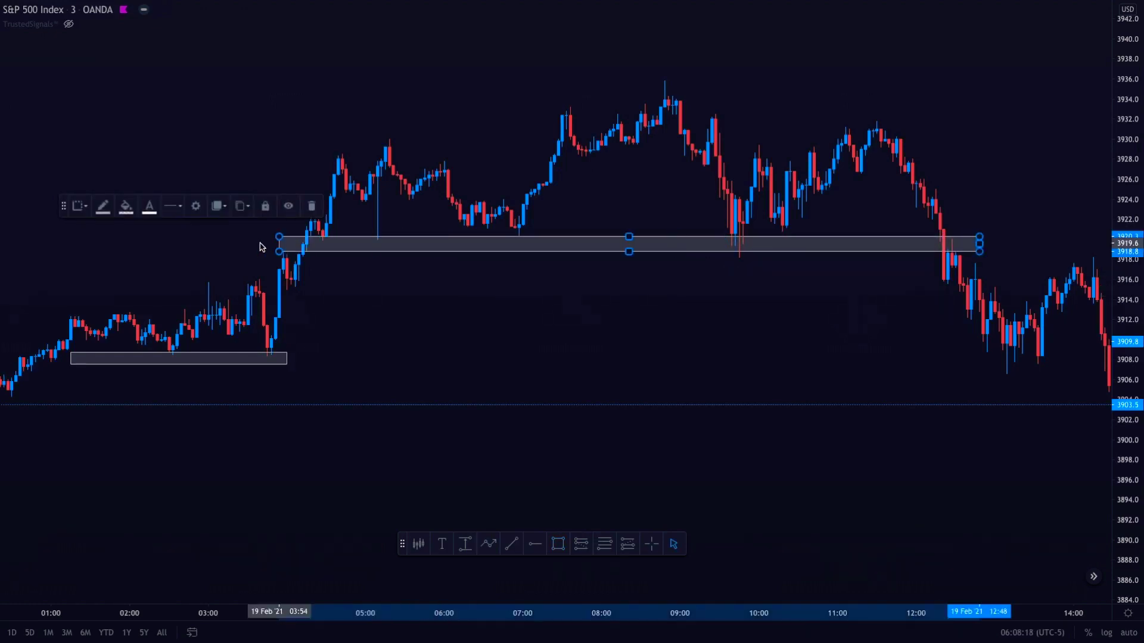
{"action": "left_click", "coordinate": [623, 311]}
{"action": "scroll", "coordinate": [625, 312], "scroll_direction": "down", "scroll_amount": 1}
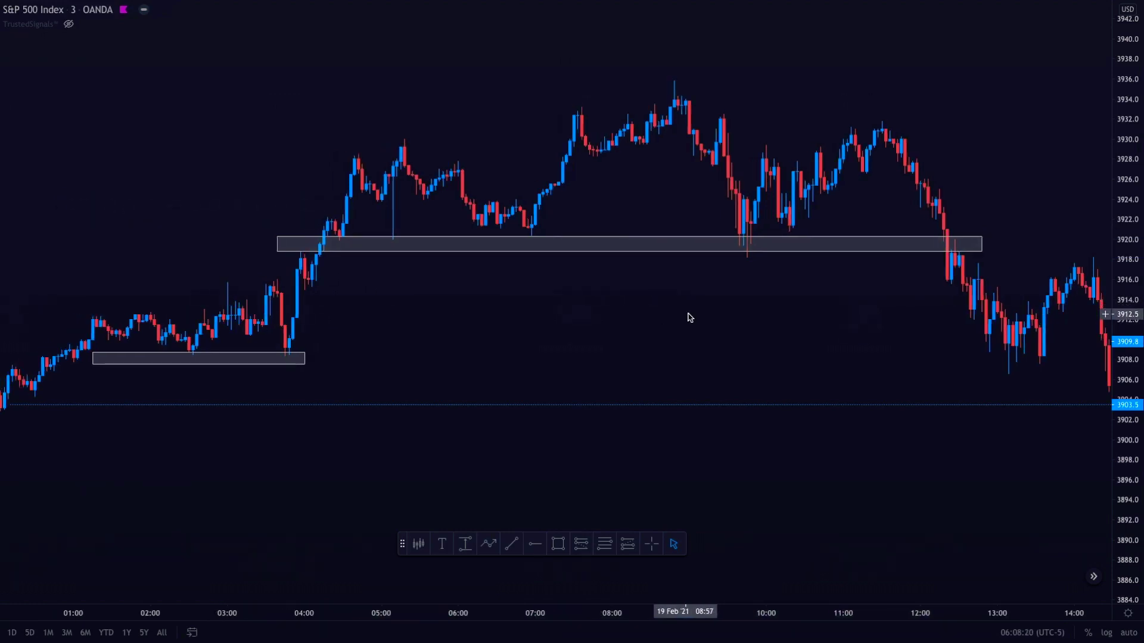
{"action": "scroll", "coordinate": [691, 318], "scroll_direction": "down", "scroll_amount": 1}
{"action": "left_click_drag", "start_coordinate": [696, 323], "coordinate": [536, 319]}
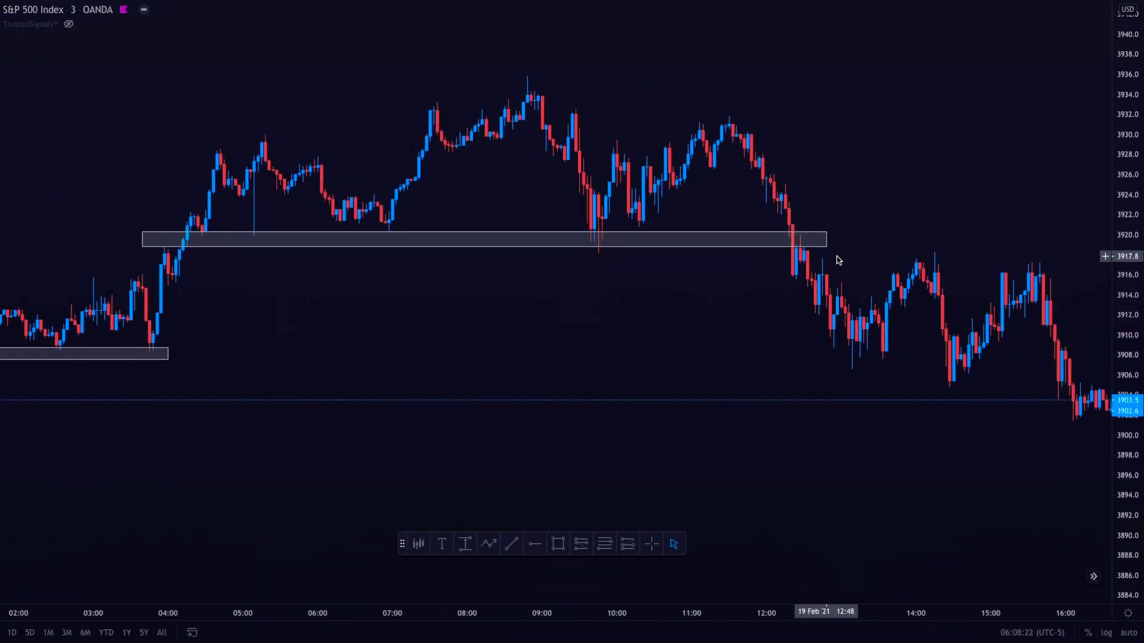
{"action": "left_click_drag", "start_coordinate": [827, 240], "coordinate": [1054, 240]}
{"action": "left_click", "coordinate": [627, 336]}
- Review the marked support and resistance zones from 19 Feb back to the 17 Feb price swings
{"action": "scroll", "coordinate": [627, 335], "scroll_direction": "down", "scroll_amount": 2}
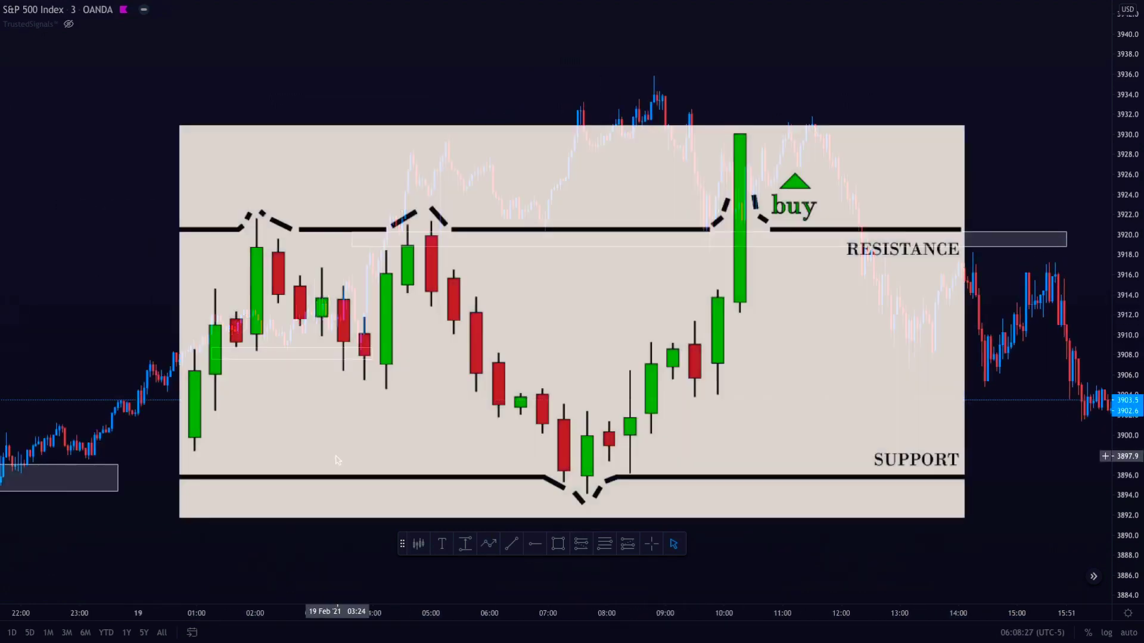
{"action": "left_click_drag", "start_coordinate": [337, 454], "coordinate": [739, 400]}
{"action": "scroll", "coordinate": [656, 429], "scroll_direction": "left", "scroll_amount": 10}
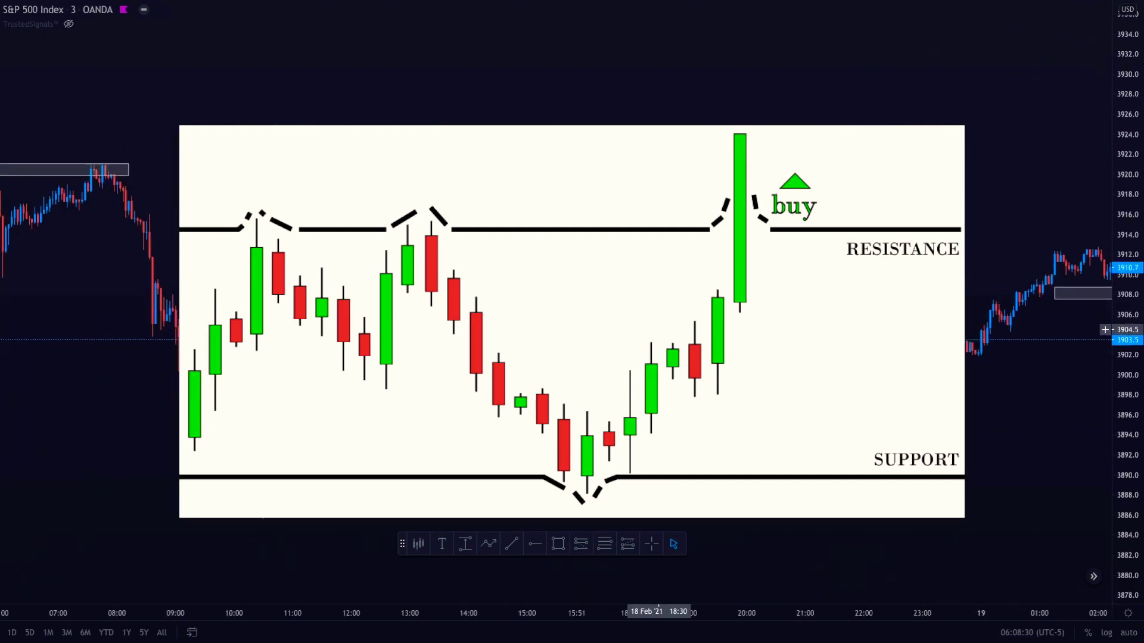
{"action": "scroll", "coordinate": [599, 328], "scroll_direction": "left", "scroll_amount": 10}
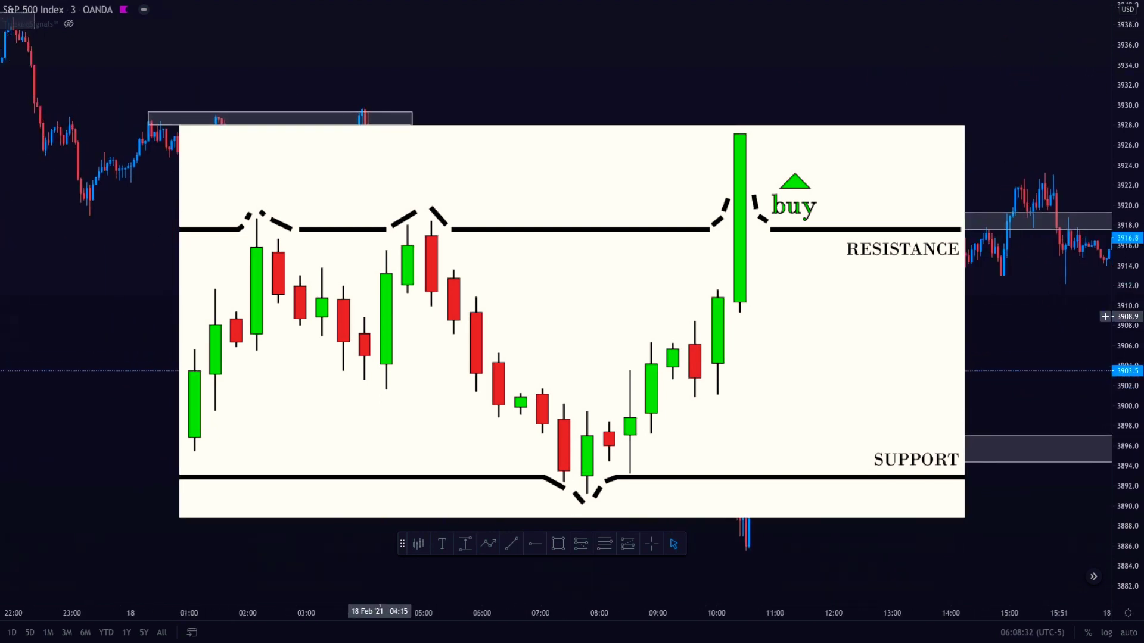
{"action": "scroll", "coordinate": [753, 322], "scroll_direction": "left", "scroll_amount": 10}
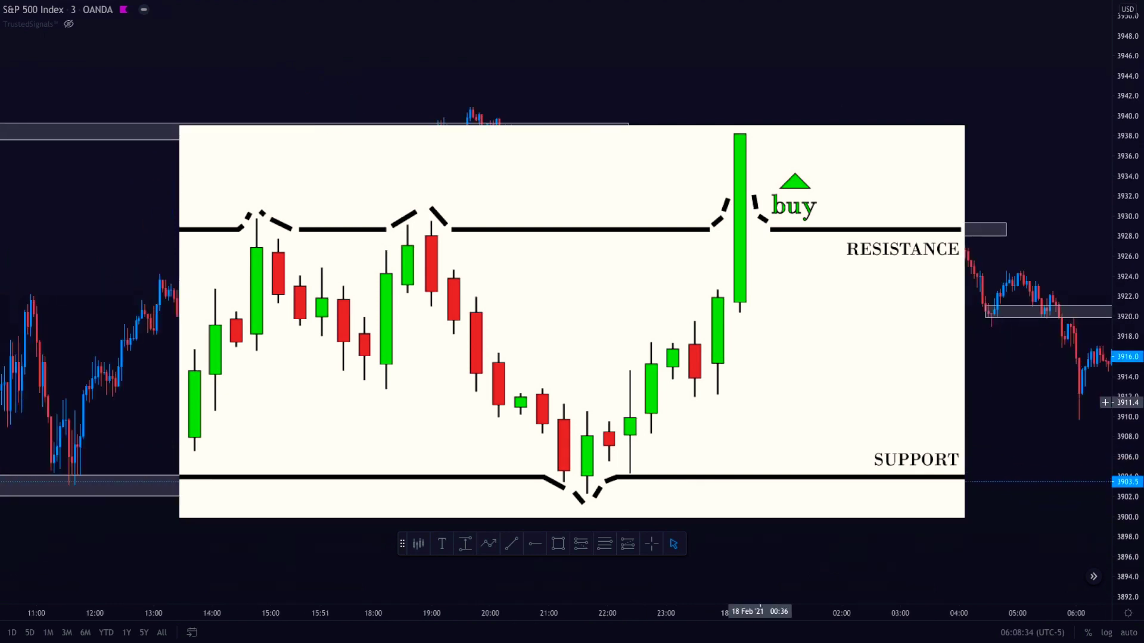
{"action": "scroll", "coordinate": [620, 360], "scroll_direction": "up", "scroll_amount": 5}
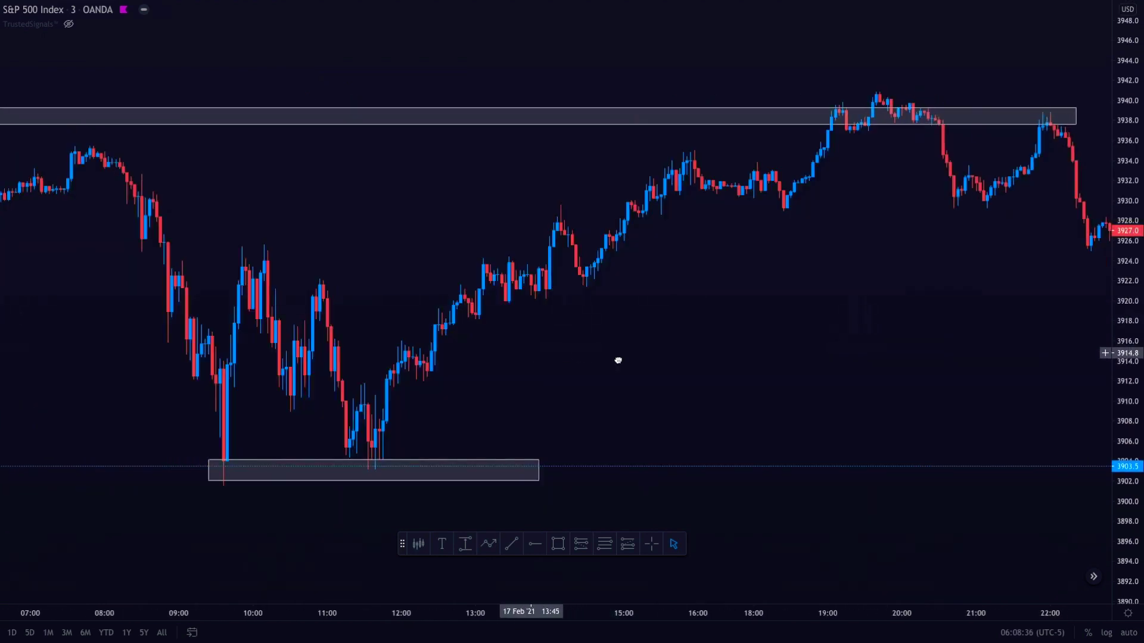
{"action": "scroll", "coordinate": [588, 360], "scroll_direction": "left", "scroll_amount": 3}
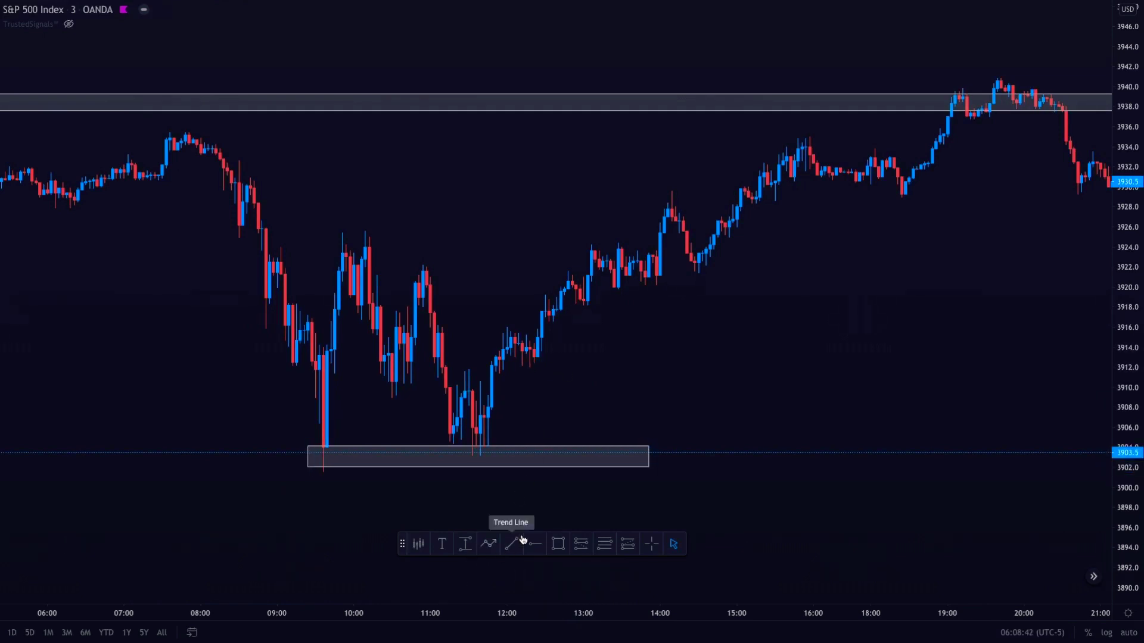
{"action": "scroll", "coordinate": [737, 350], "scroll_direction": "up", "scroll_amount": 5}
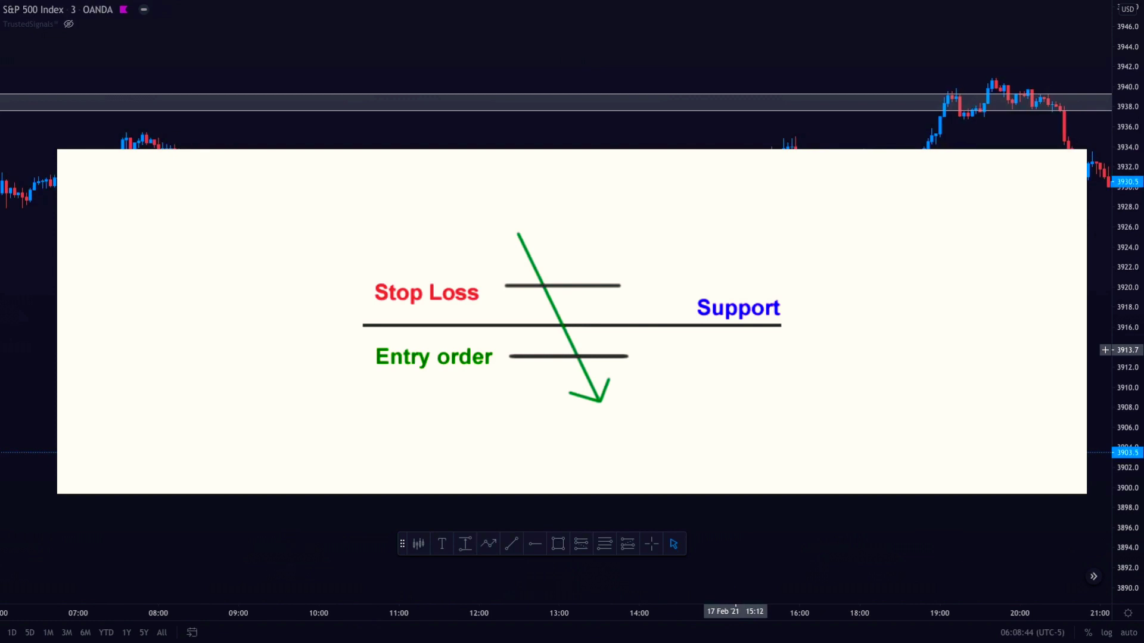
- Examine the 17 Feb price action between the support rectangle near 3903 and the resistance zone near 3938
{"action": "left_click_drag", "start_coordinate": [630, 379], "coordinate": [730, 368]}
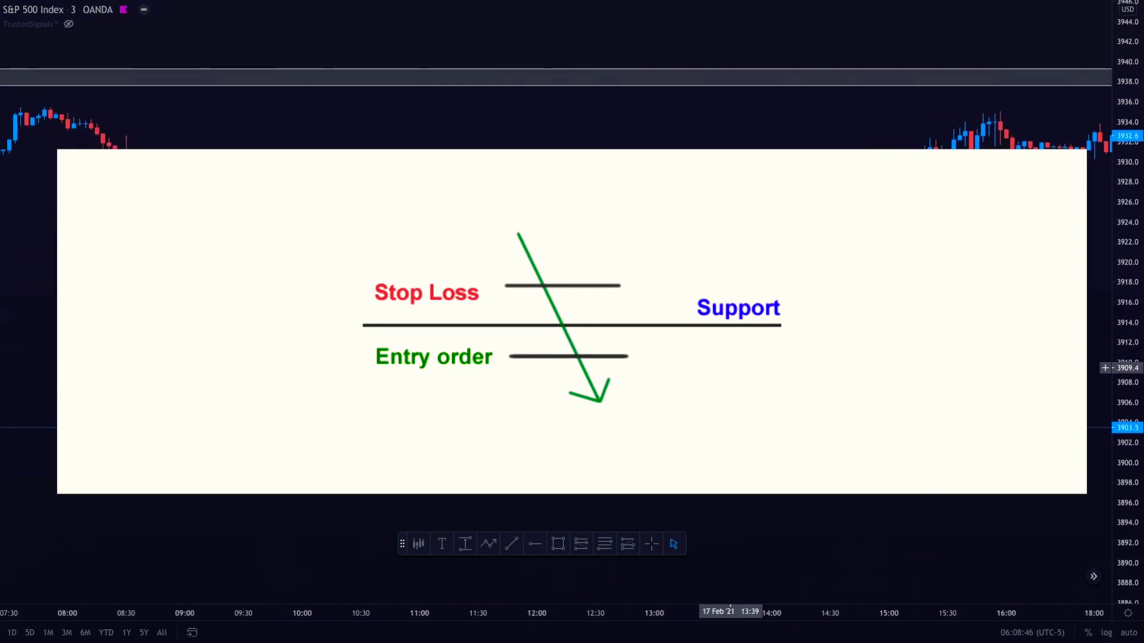
{"action": "scroll", "coordinate": [732, 368], "scroll_direction": "up", "scroll_amount": 1}
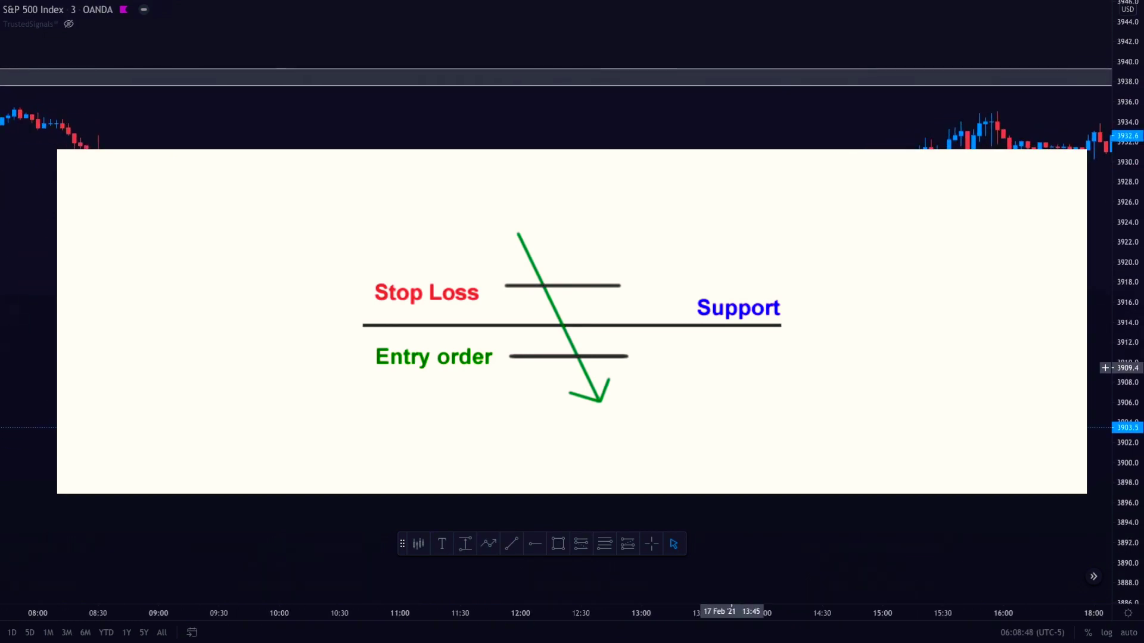
{"action": "scroll", "coordinate": [731, 368], "scroll_direction": "down", "scroll_amount": 1}
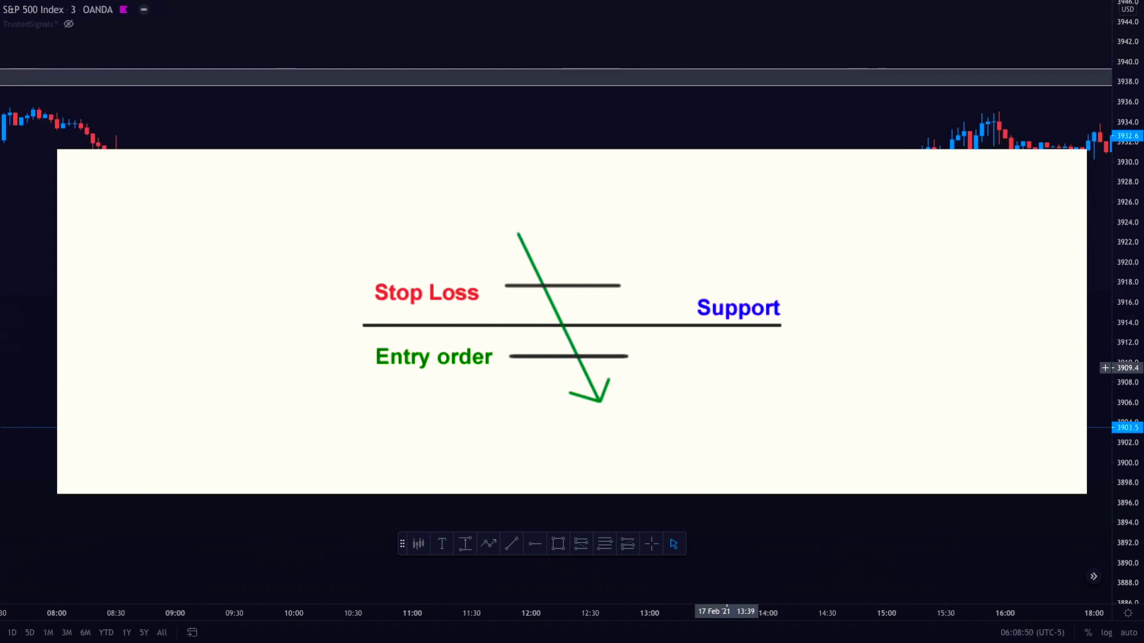
{"action": "scroll", "coordinate": [727, 368], "scroll_direction": "down", "scroll_amount": 1}
{"action": "scroll", "coordinate": [730, 368], "scroll_direction": "down", "scroll_amount": 3}
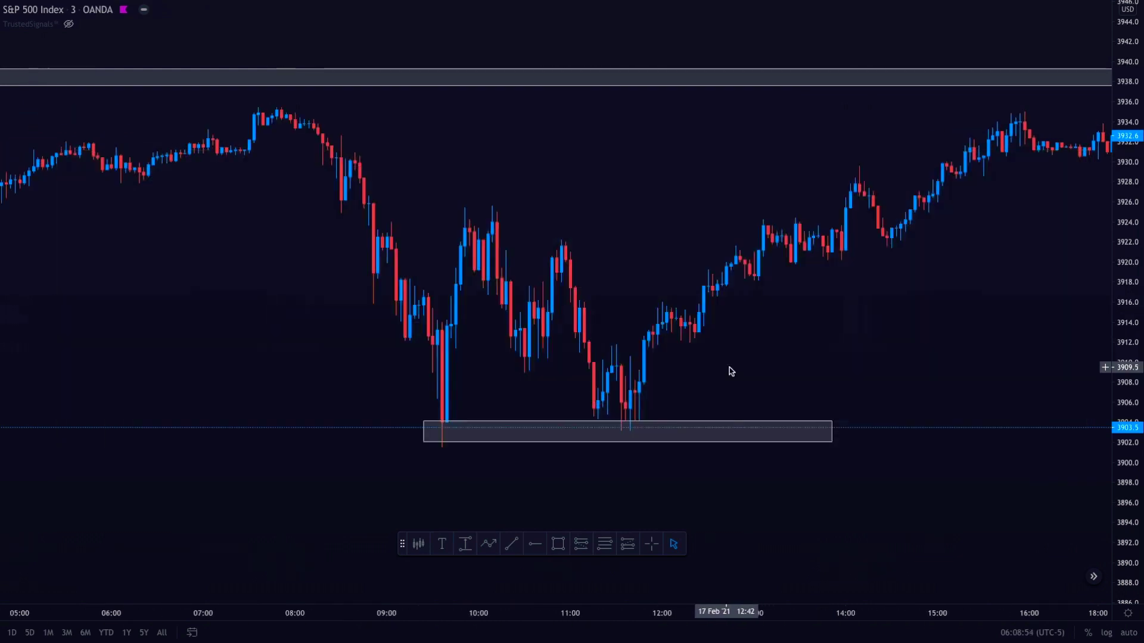
{"action": "scroll", "coordinate": [731, 371], "scroll_direction": "up", "scroll_amount": 1}
{"action": "left_click_drag", "start_coordinate": [825, 332], "coordinate": [593, 330]}
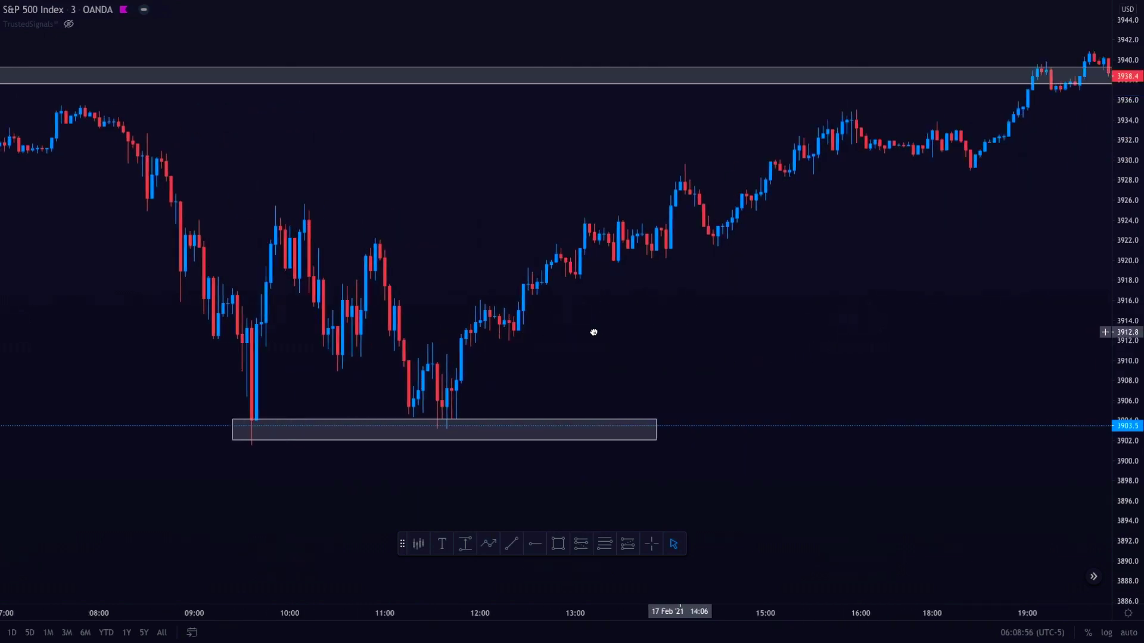
{"action": "scroll", "coordinate": [685, 333], "scroll_direction": "down", "scroll_amount": 3}
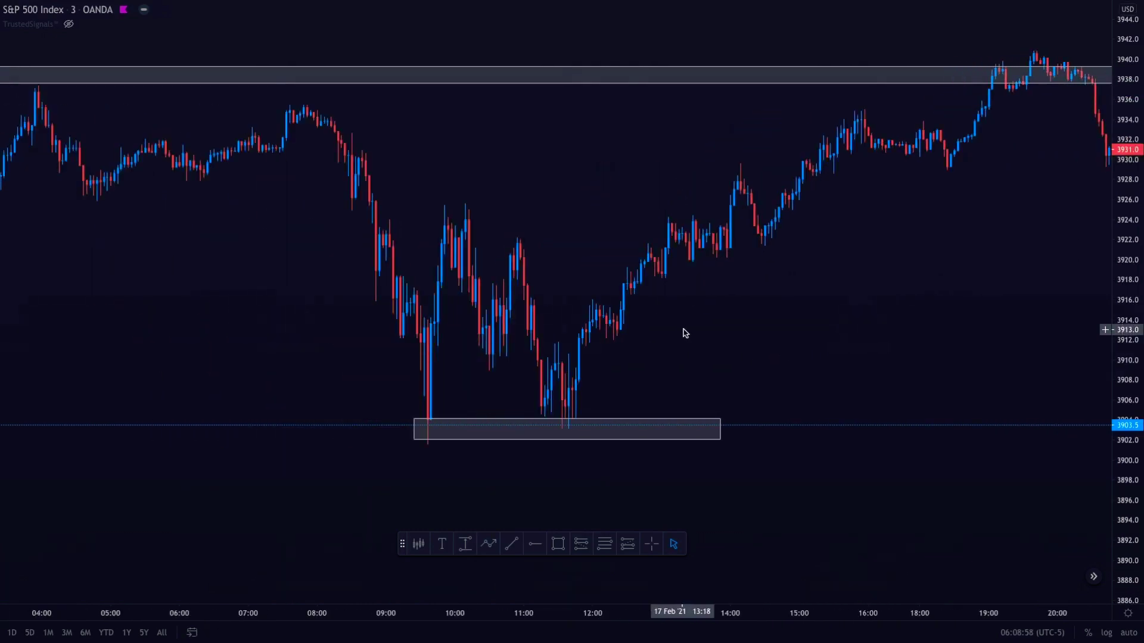
{"action": "scroll", "coordinate": [685, 333], "scroll_direction": "up", "scroll_amount": 2}
{"action": "scroll", "coordinate": [685, 332], "scroll_direction": "down", "scroll_amount": 1}
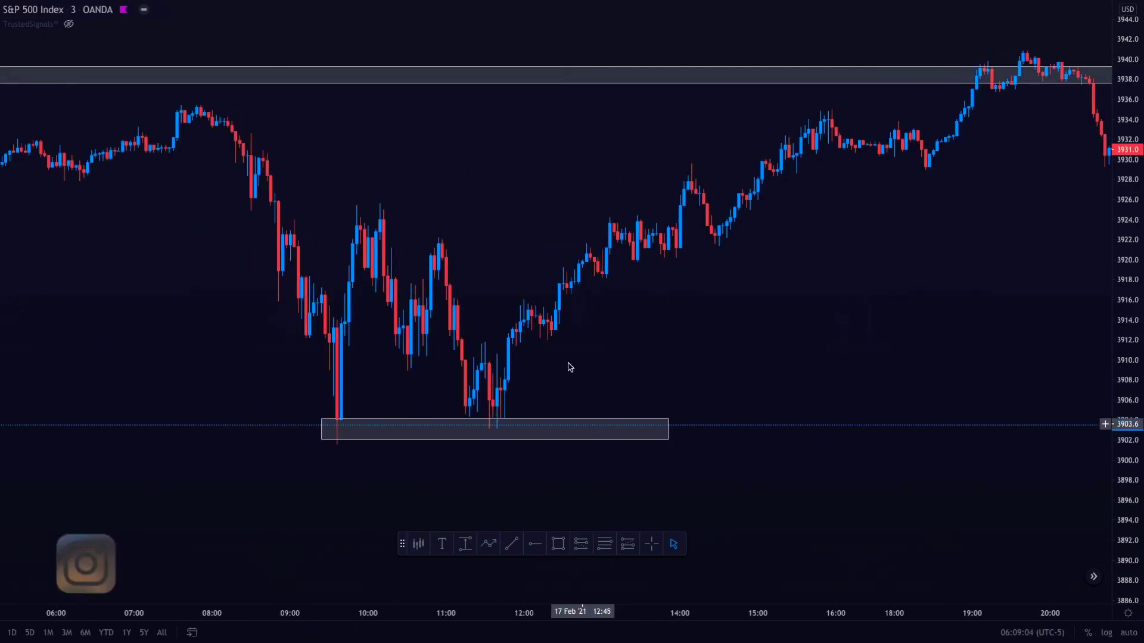
{"action": "scroll", "coordinate": [567, 355], "scroll_direction": "up", "scroll_amount": 4}
{"action": "left_click_drag", "start_coordinate": [539, 348], "coordinate": [820, 352]}
{"action": "scroll", "coordinate": [852, 349], "scroll_direction": "down", "scroll_amount": 1}
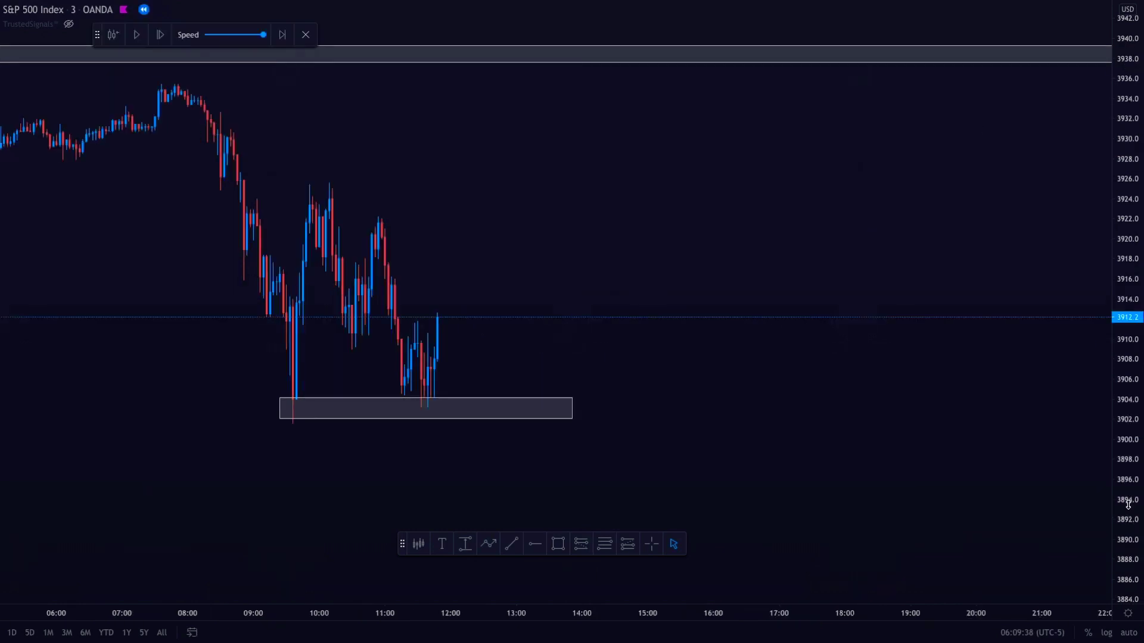
- Frame the replay chart so the latest 17 Feb candles, the support rectangle and the resistance zone are all in view
{"action": "left_click", "coordinate": [1128, 633]}
{"action": "left_click_drag", "start_coordinate": [1141, 112], "coordinate": [825, 246]}
{"action": "left_click_drag", "start_coordinate": [598, 209], "coordinate": [788, 212]}
{"action": "left_click_drag", "start_coordinate": [245, 235], "coordinate": [372, 239]}
{"action": "scroll", "coordinate": [673, 248], "scroll_direction": "up", "scroll_amount": 4}
{"action": "left_click_drag", "start_coordinate": [647, 245], "coordinate": [685, 242]}
{"action": "left_click_drag", "start_coordinate": [1127, 149], "coordinate": [1127, 175]}
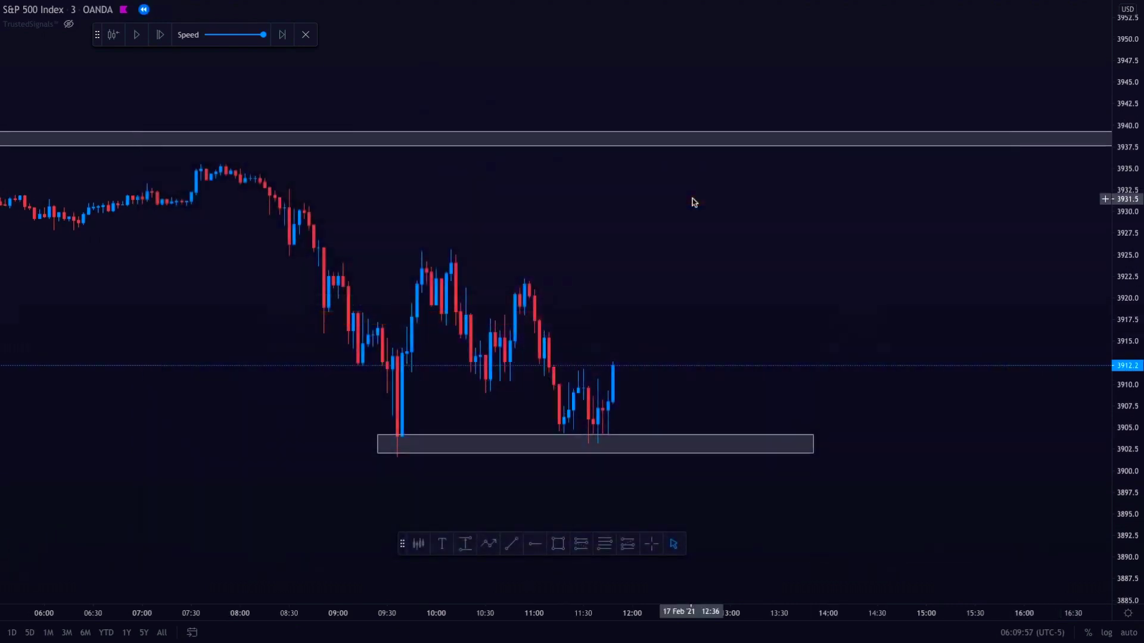
{"action": "left_click_drag", "start_coordinate": [1129, 122], "coordinate": [1128, 184]}
{"action": "scroll", "coordinate": [661, 254], "scroll_direction": "up", "scroll_amount": 1}
{"action": "left_click_drag", "start_coordinate": [578, 271], "coordinate": [680, 276]}
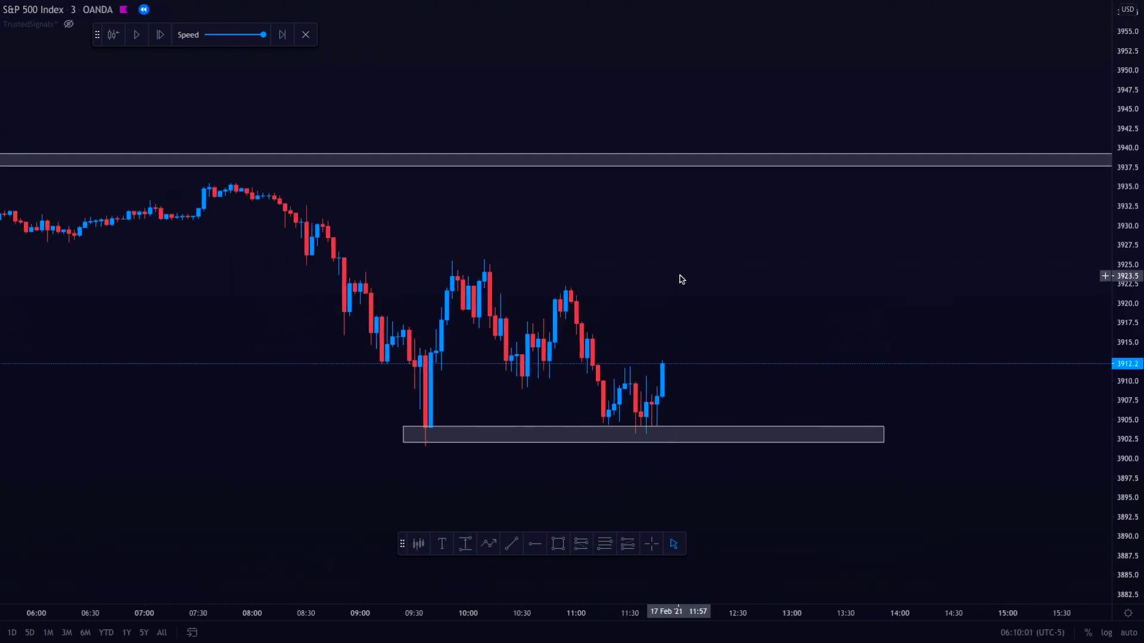
- Review the price swings around the resistance and support zones before the replay point, back to the previous evening
{"action": "scroll", "coordinate": [679, 276], "scroll_direction": "up", "scroll_amount": 1}
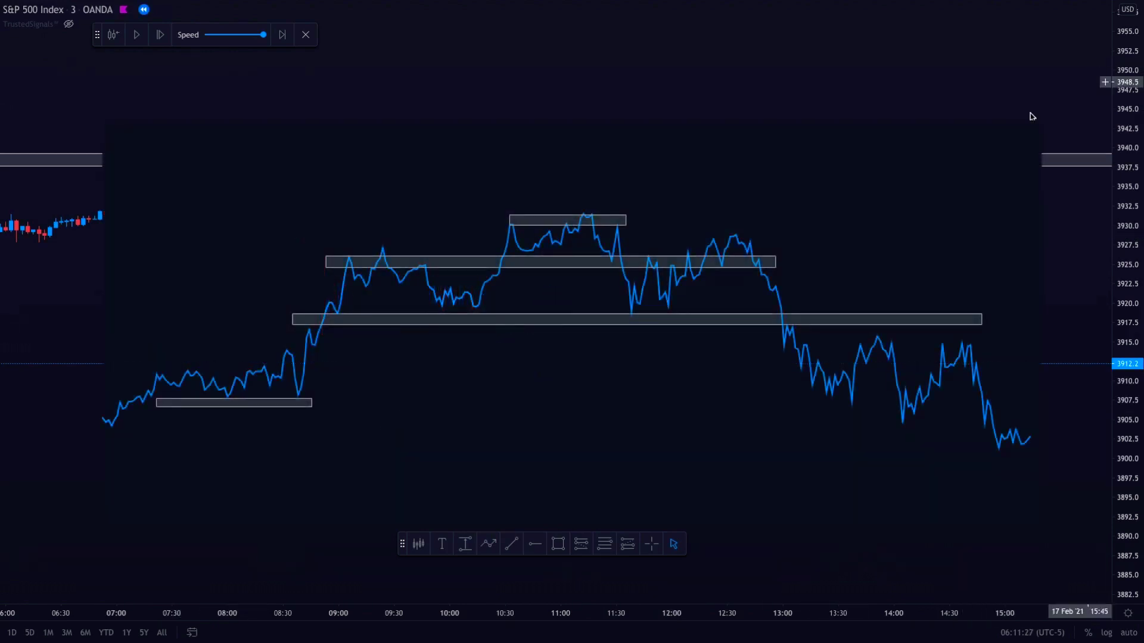
{"action": "scroll", "coordinate": [756, 198], "scroll_direction": "down", "scroll_amount": 3}
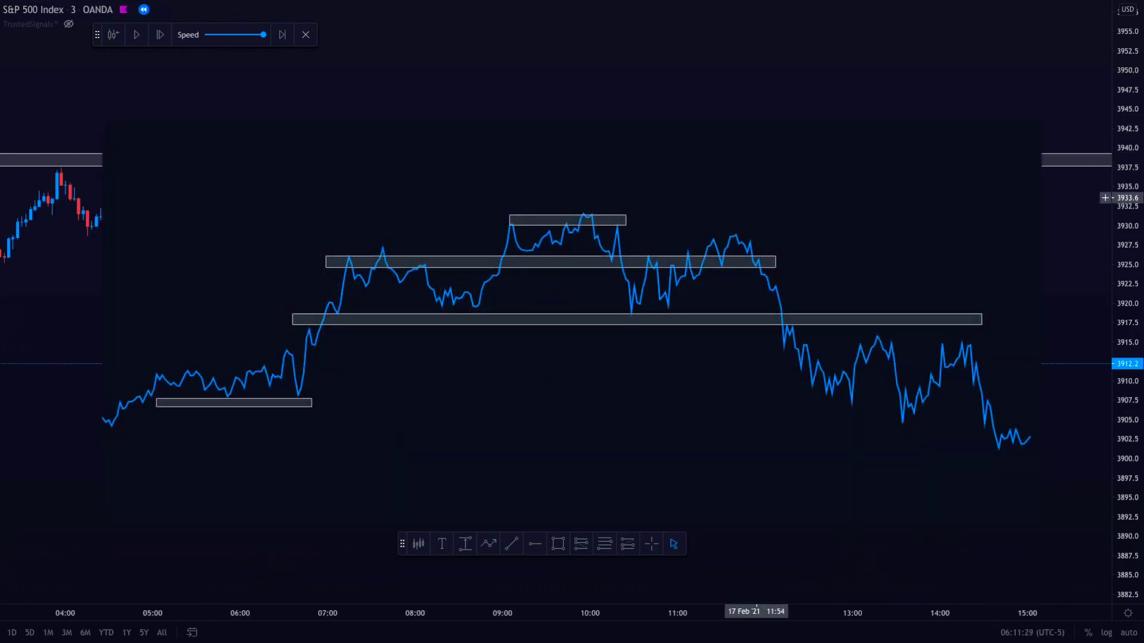
{"action": "scroll", "coordinate": [717, 185], "scroll_direction": "down", "scroll_amount": 3}
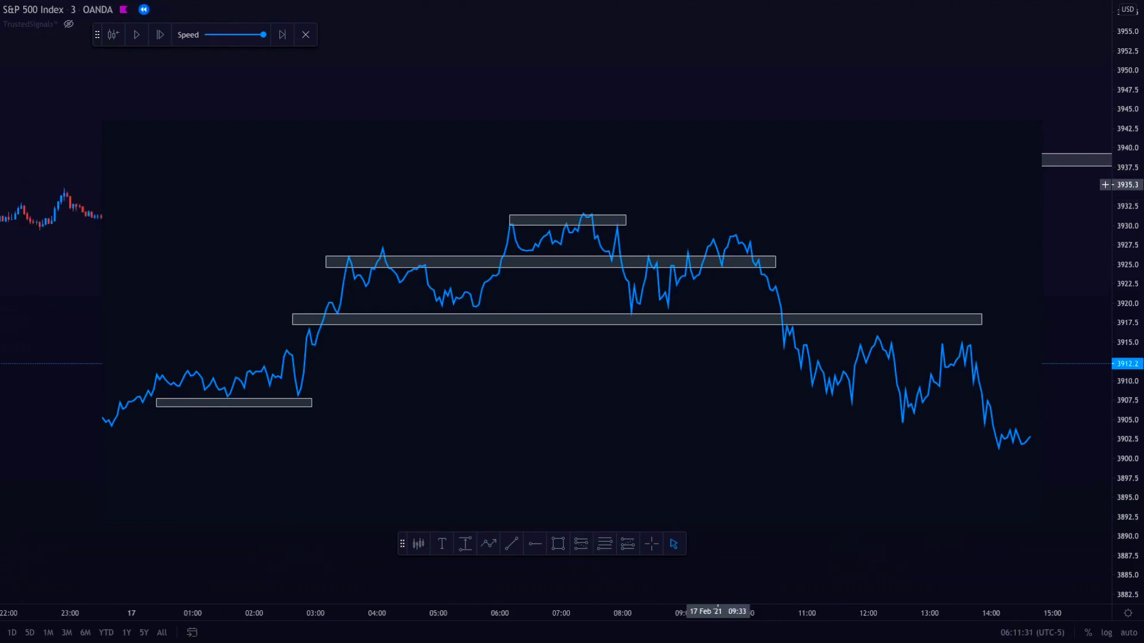
{"action": "scroll", "coordinate": [718, 184], "scroll_direction": "down", "scroll_amount": 2}
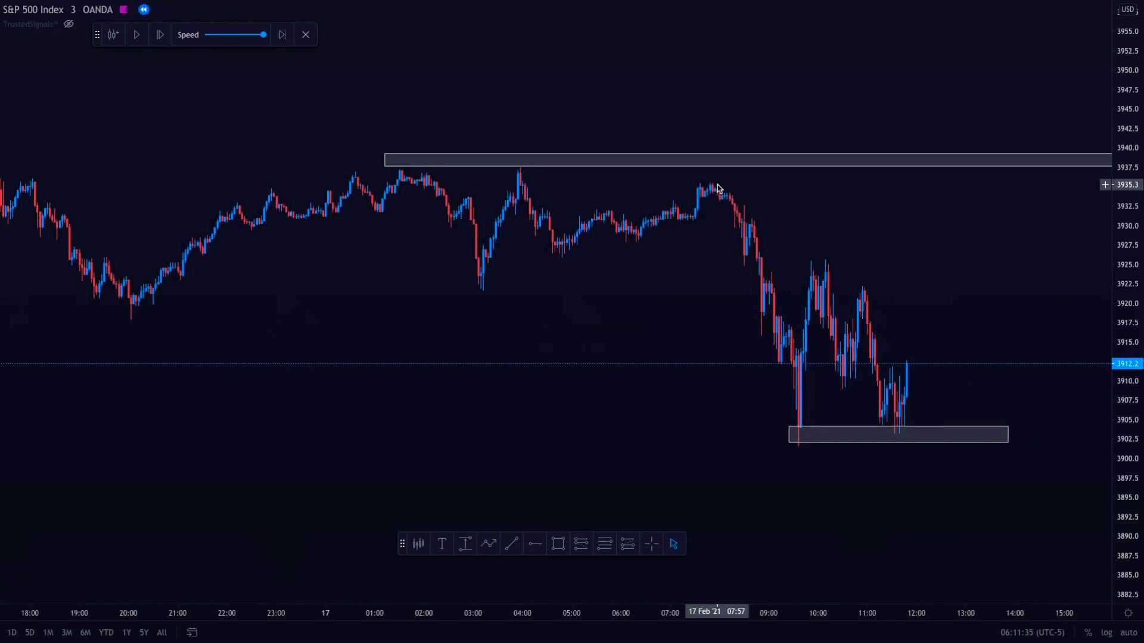
{"action": "scroll", "coordinate": [717, 187], "scroll_direction": "up", "scroll_amount": 5}
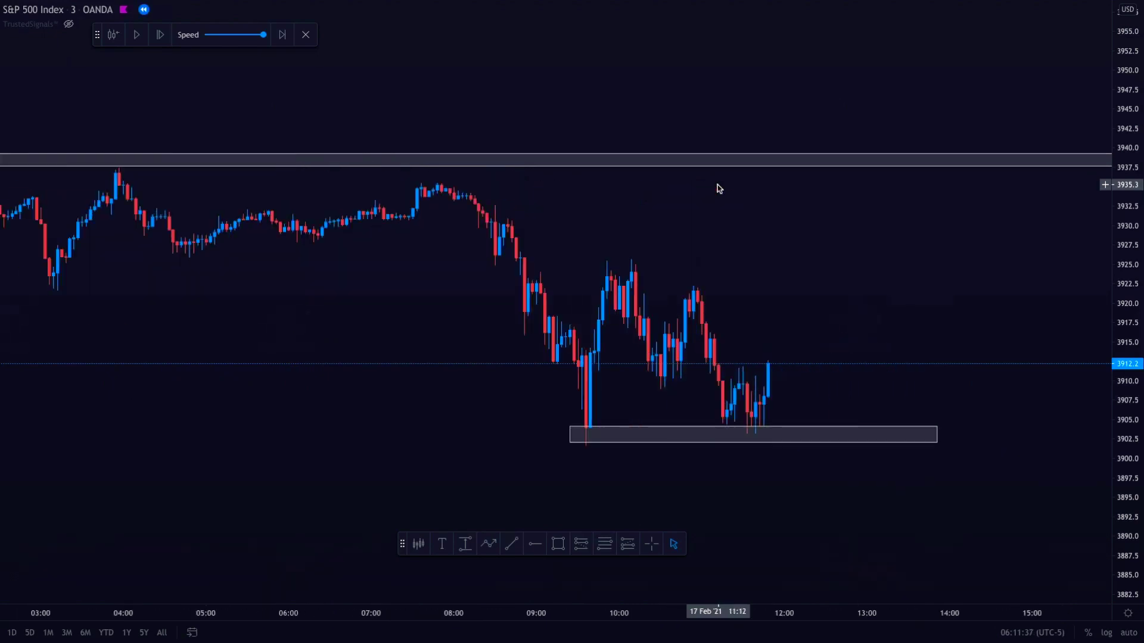
{"action": "left_click_drag", "start_coordinate": [692, 240], "coordinate": [609, 246]}
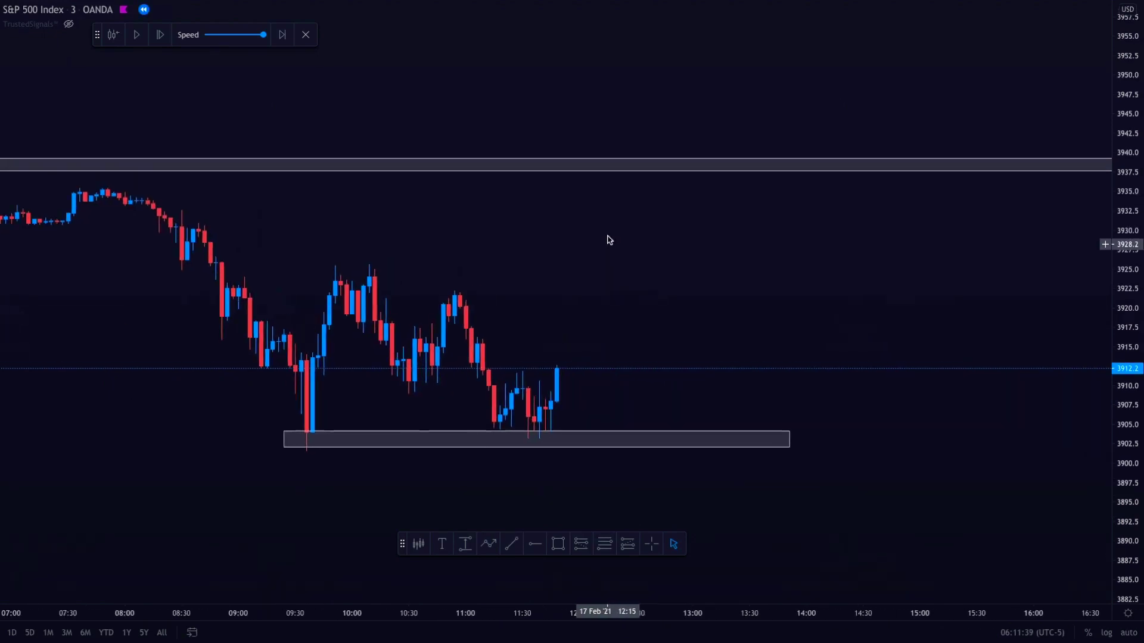
{"action": "scroll", "coordinate": [1124, 207], "scroll_direction": "down", "scroll_amount": 1}
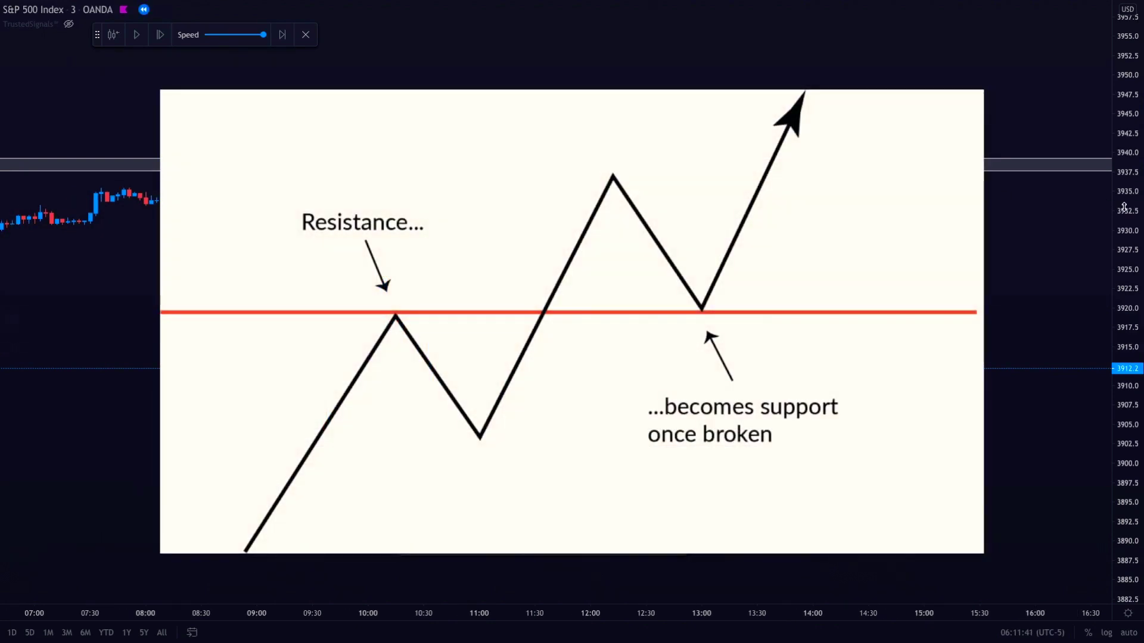
{"action": "left_click_drag", "start_coordinate": [879, 291], "coordinate": [714, 276]}
{"action": "scroll", "coordinate": [714, 276], "scroll_direction": "right", "scroll_amount": 2}
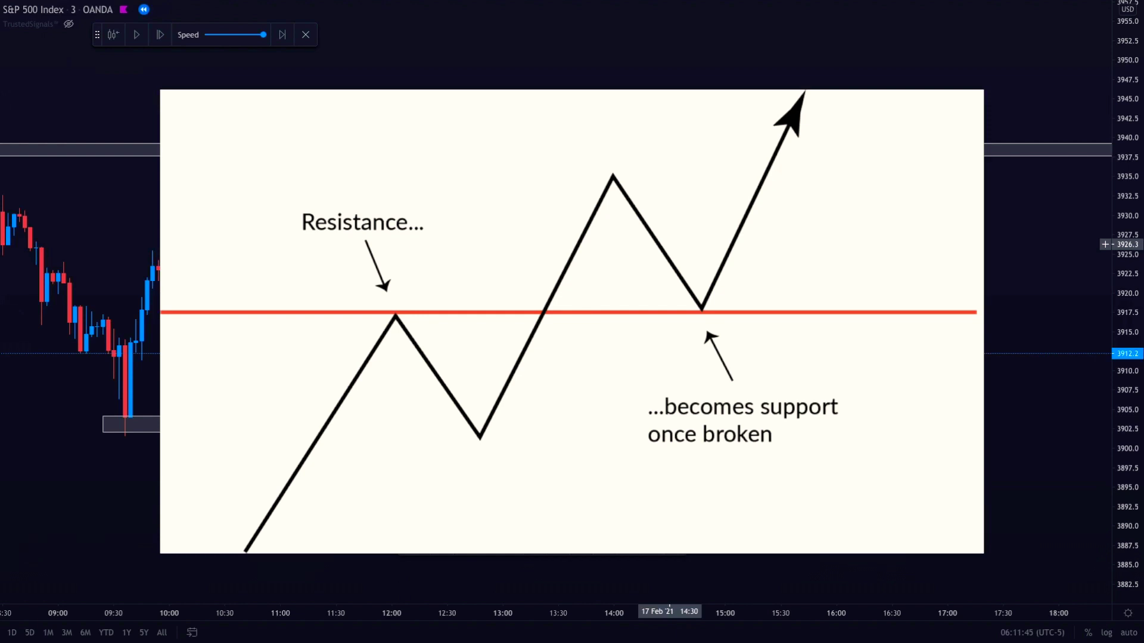
{"action": "scroll", "coordinate": [669, 243], "scroll_direction": "down", "scroll_amount": 2}
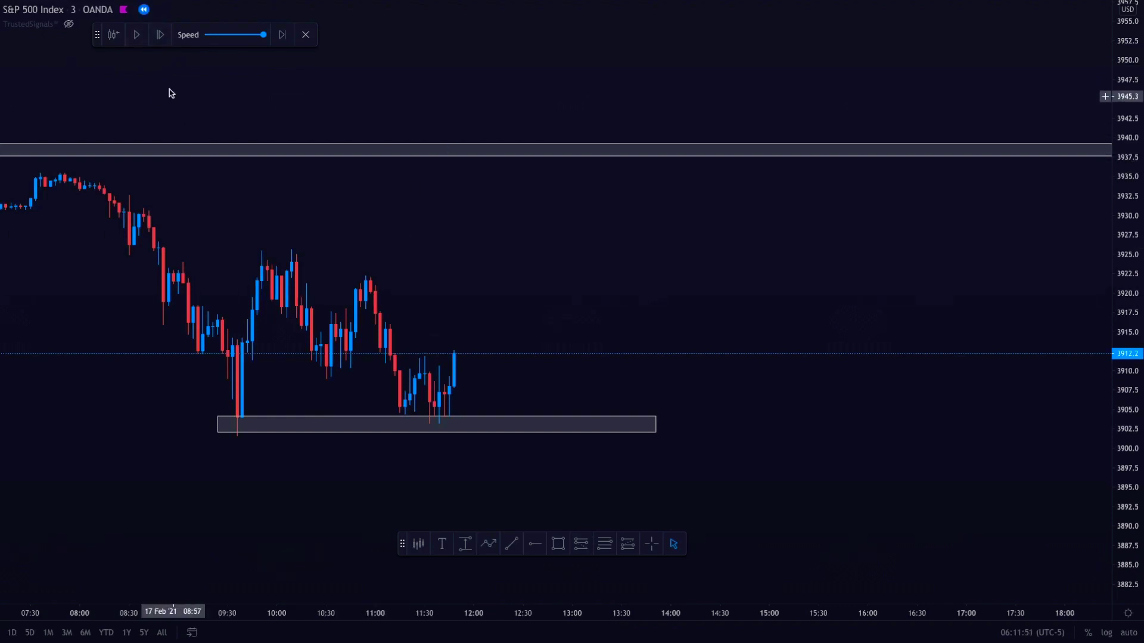
- Play the bar replay until price retests the 3938 resistance zone around 22:00 on 17 Feb, and pause it
{"action": "left_click", "coordinate": [137, 36]}
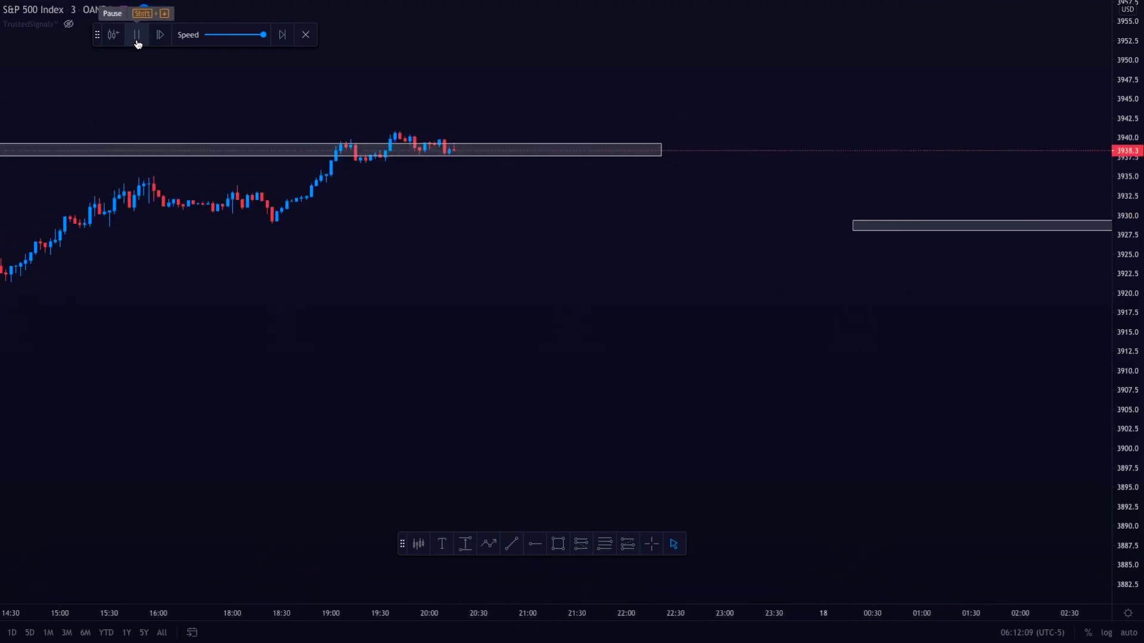
{"action": "left_click", "coordinate": [137, 34]}
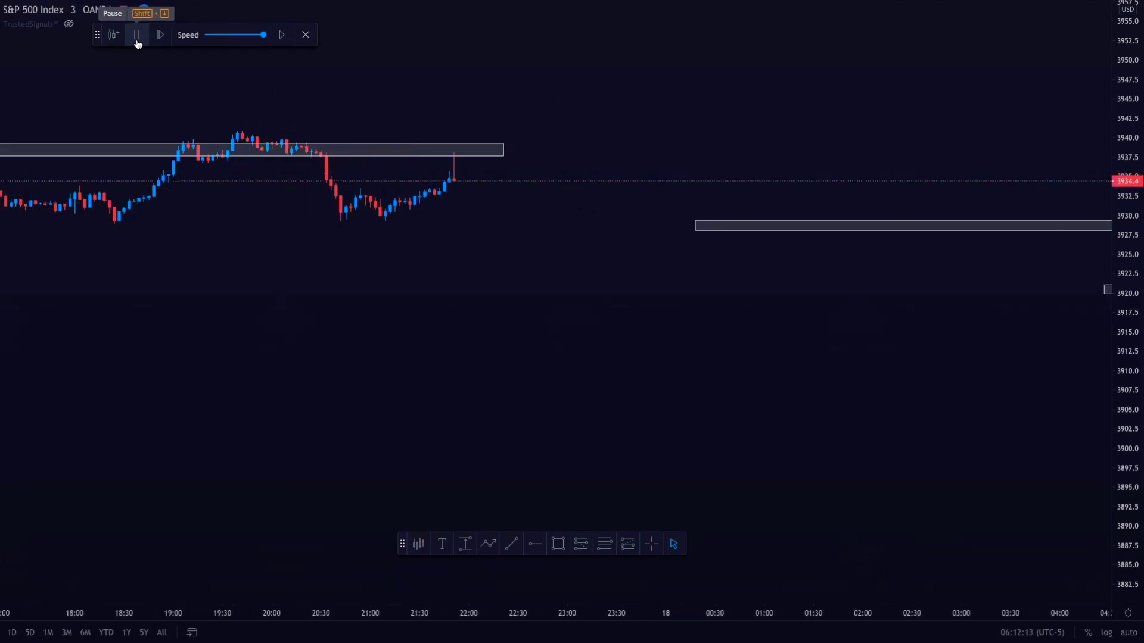
{"action": "left_click", "coordinate": [137, 36]}
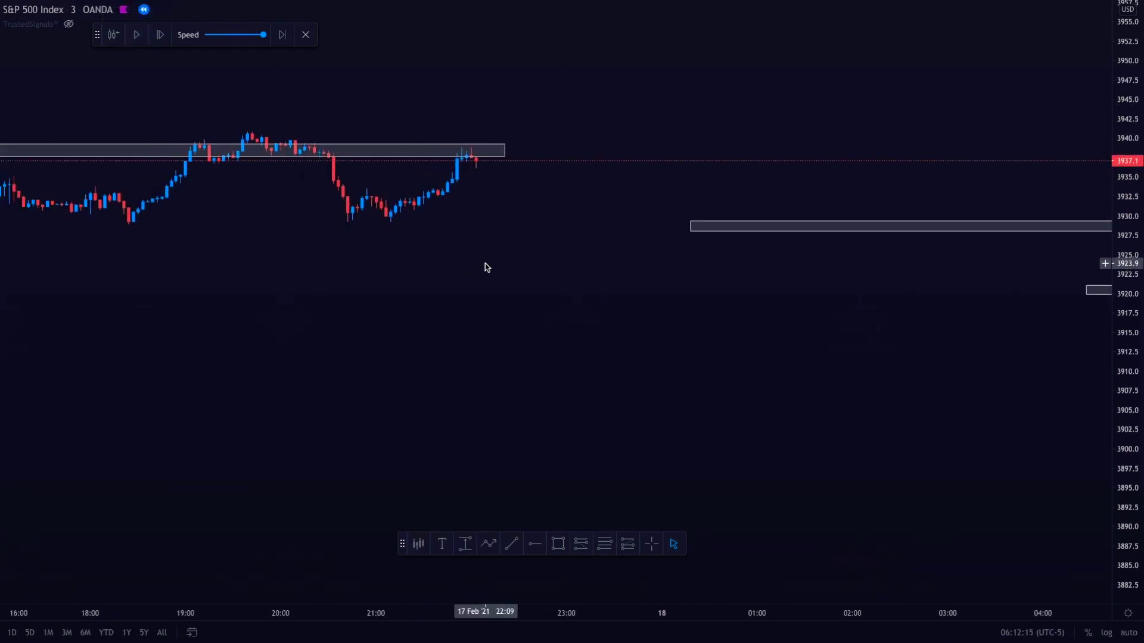
- Delete the rectangle near 3928 that starts early on 18 Feb
{"action": "scroll", "coordinate": [485, 268], "scroll_direction": "down", "scroll_amount": 3}
{"action": "left_click", "coordinate": [1067, 261]}
{"action": "key", "text": "Delete"}
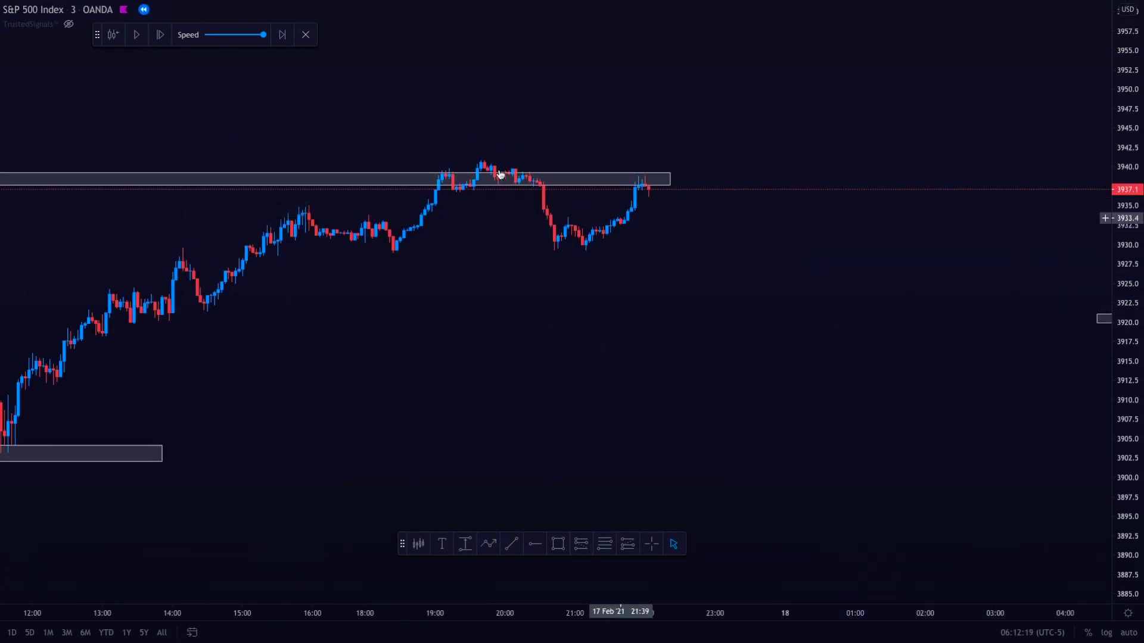
- Draw a descending trend line from the 17 Feb high at 3940.9 across the lower high to about 3938 near 22:50
{"action": "left_click", "coordinate": [512, 544]}
{"action": "left_click_drag", "start_coordinate": [481, 160], "coordinate": [515, 170]}
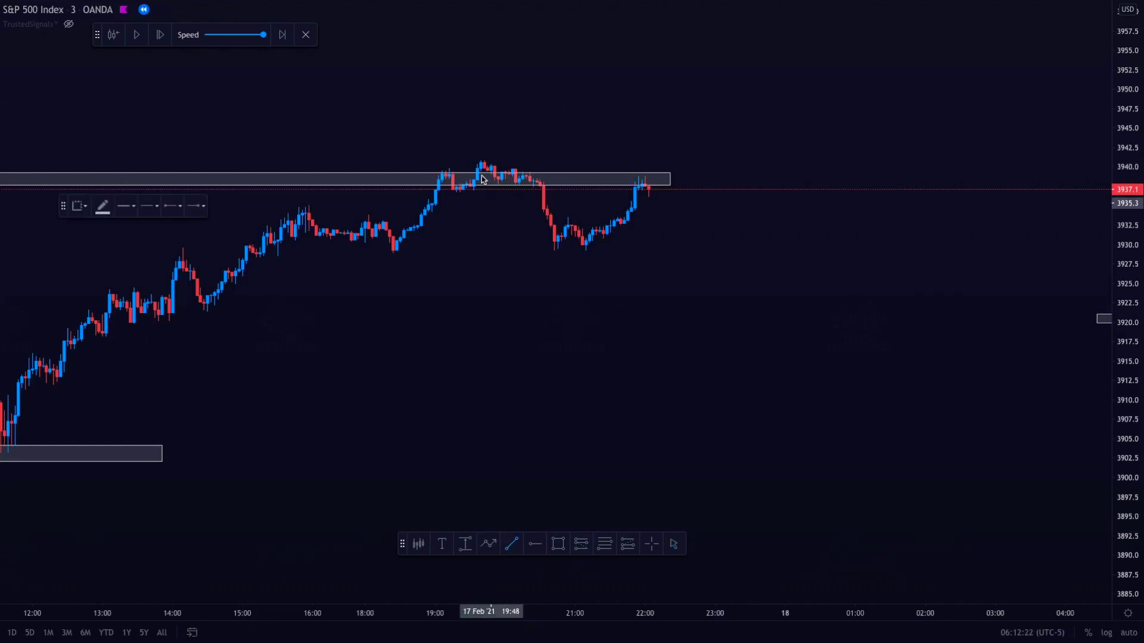
{"action": "left_click", "coordinate": [705, 183]}
{"action": "left_click", "coordinate": [838, 160]}
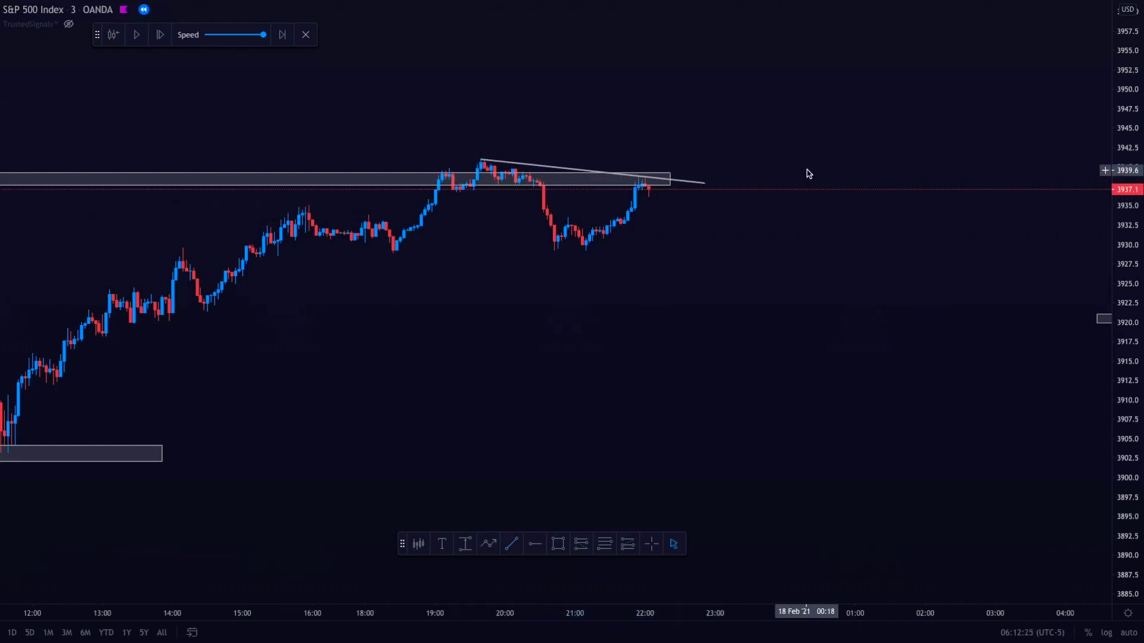
- Show the TrustedSignals indicator and place a short position with its entry at 3937.5 in the resistance zone around 21:57
{"action": "left_click", "coordinate": [69, 25]}
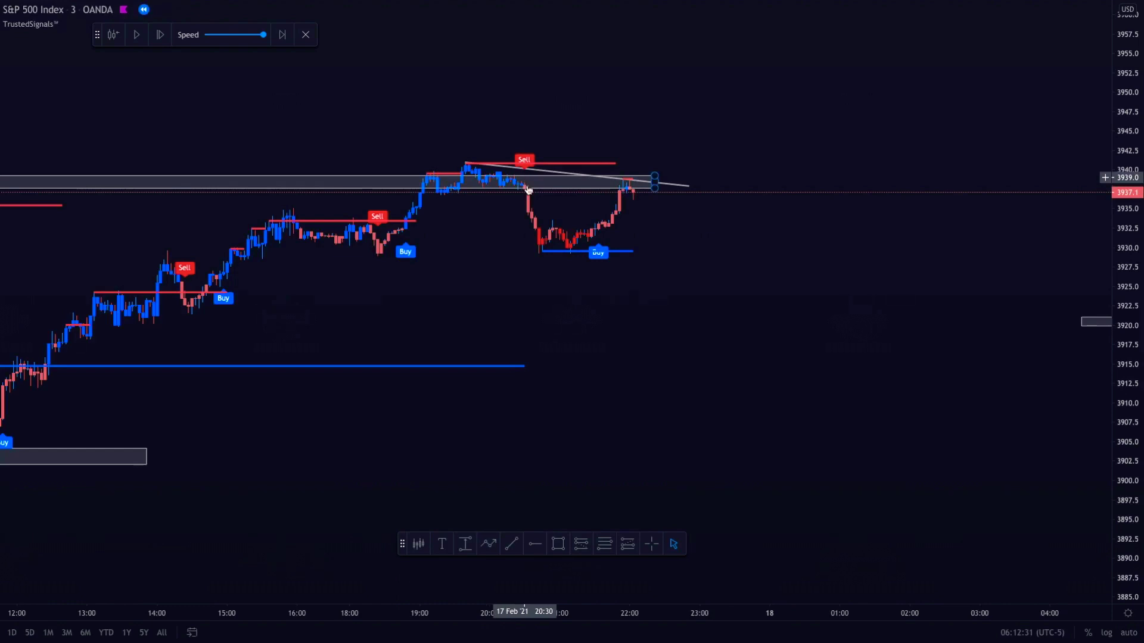
{"action": "left_click", "coordinate": [575, 550]}
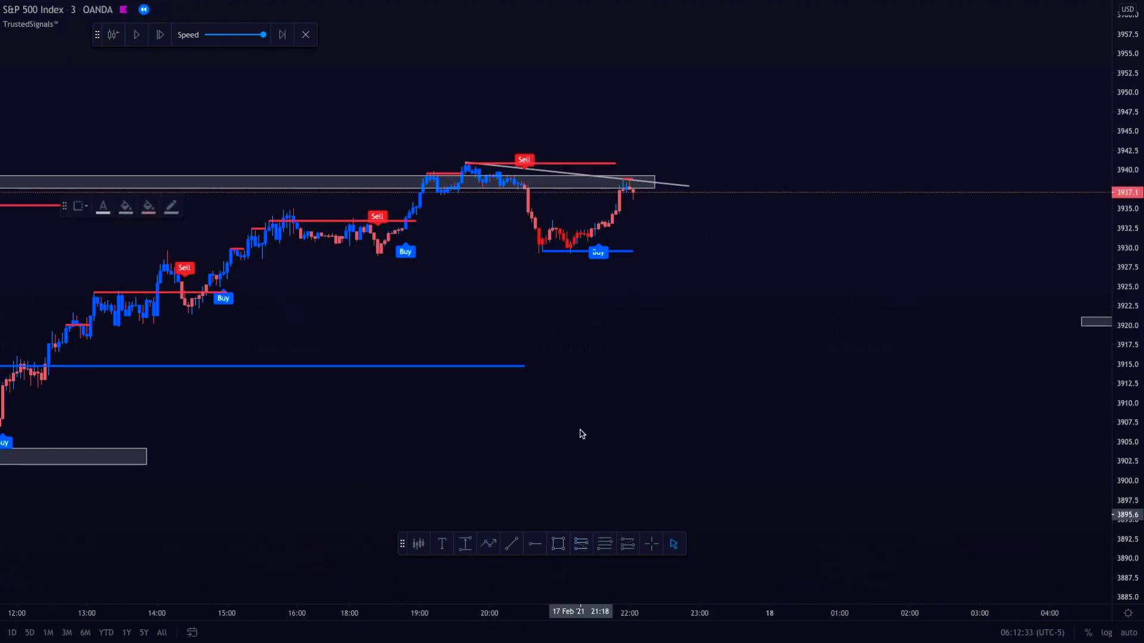
{"action": "left_click", "coordinate": [628, 191]}
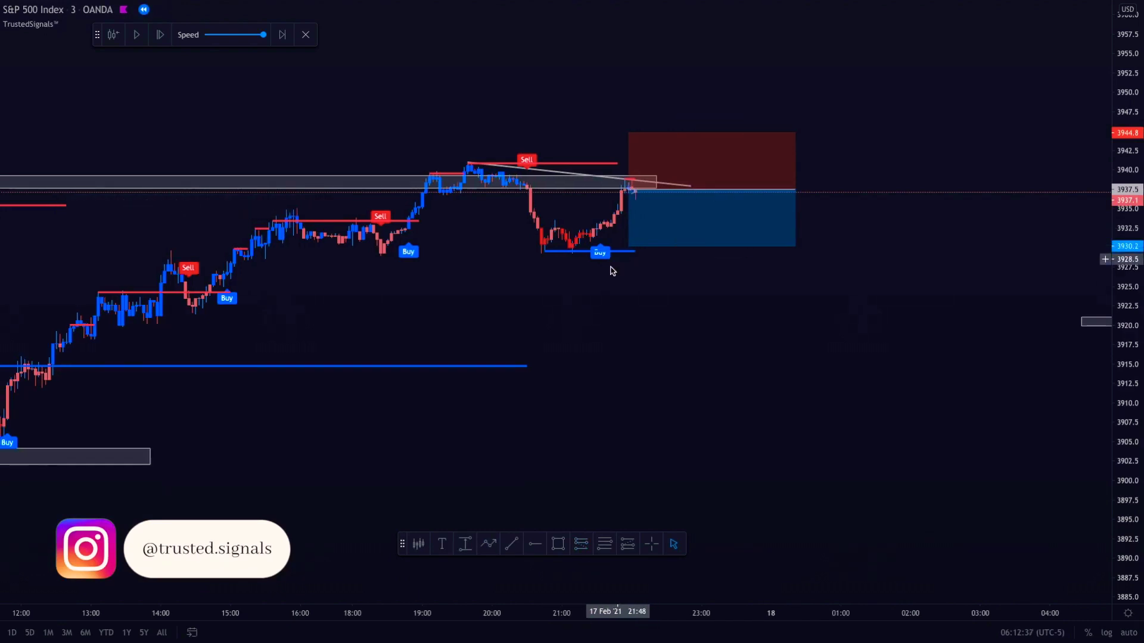
- Set the short position's target to 3904.3 and extend the support rectangle to the position's end at about 00:20 on 18 Feb
{"action": "scroll", "coordinate": [595, 274], "scroll_direction": "down", "scroll_amount": 2}
{"action": "left_click_drag", "start_coordinate": [734, 225], "coordinate": [726, 423]}
{"action": "left_click", "coordinate": [363, 435]}
{"action": "left_click_drag", "start_coordinate": [362, 435], "coordinate": [865, 444]}
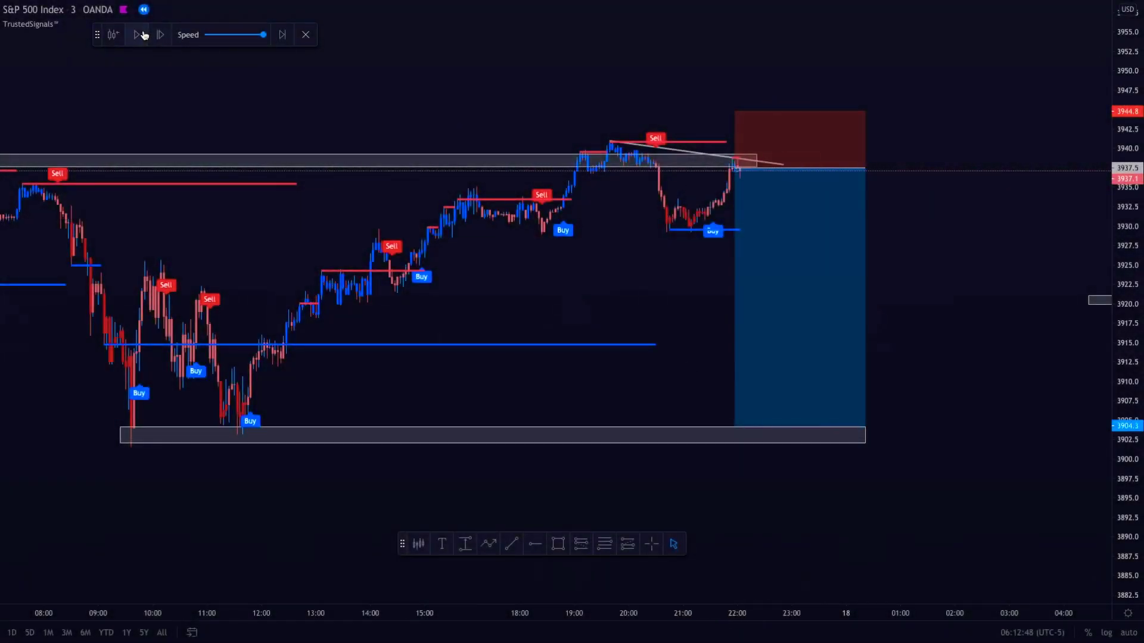
- Set the short position's stop to 3941.7 and play the replay until price passes the target, pausing around 09:40 on 18 Feb
{"action": "left_click", "coordinate": [143, 34]}
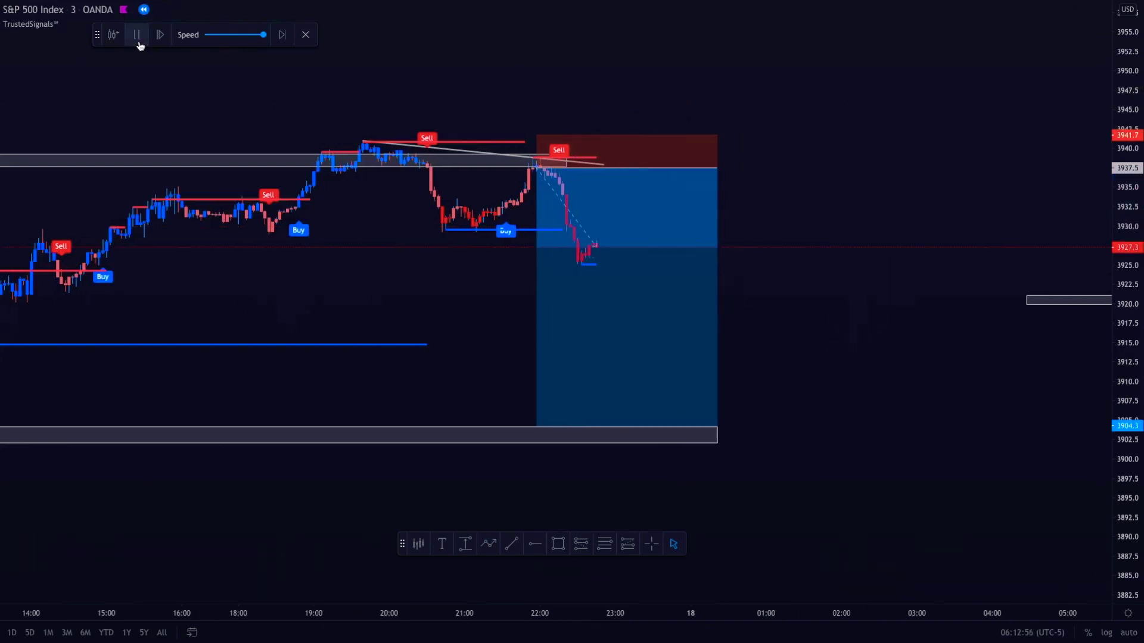
{"action": "scroll", "coordinate": [586, 225], "scroll_direction": "down", "scroll_amount": 4}
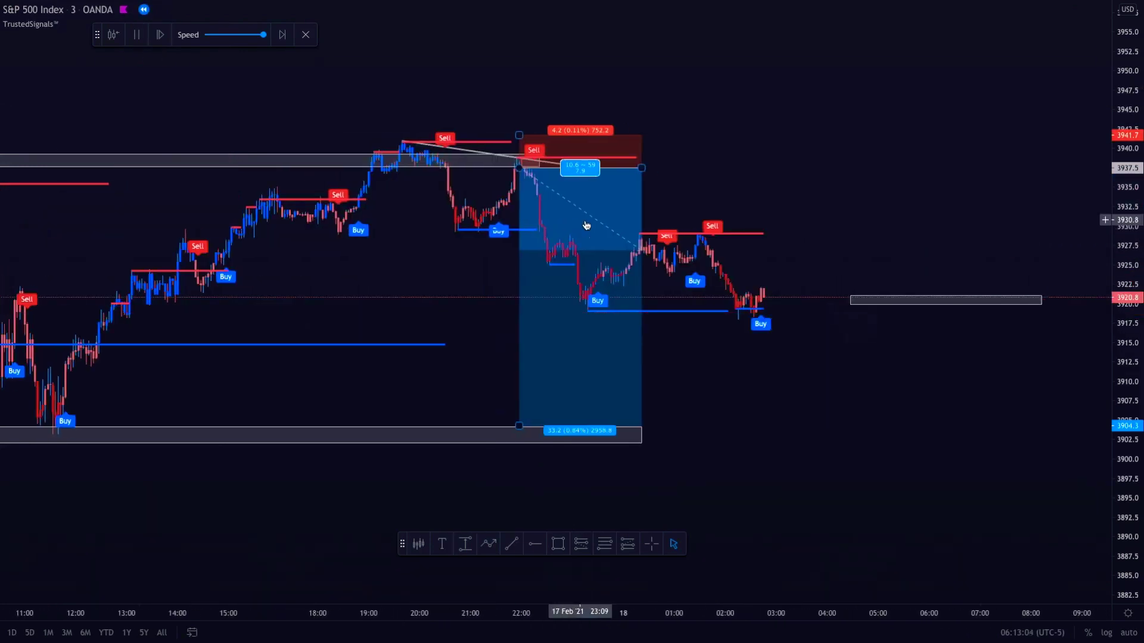
{"action": "left_click", "coordinate": [141, 39]}
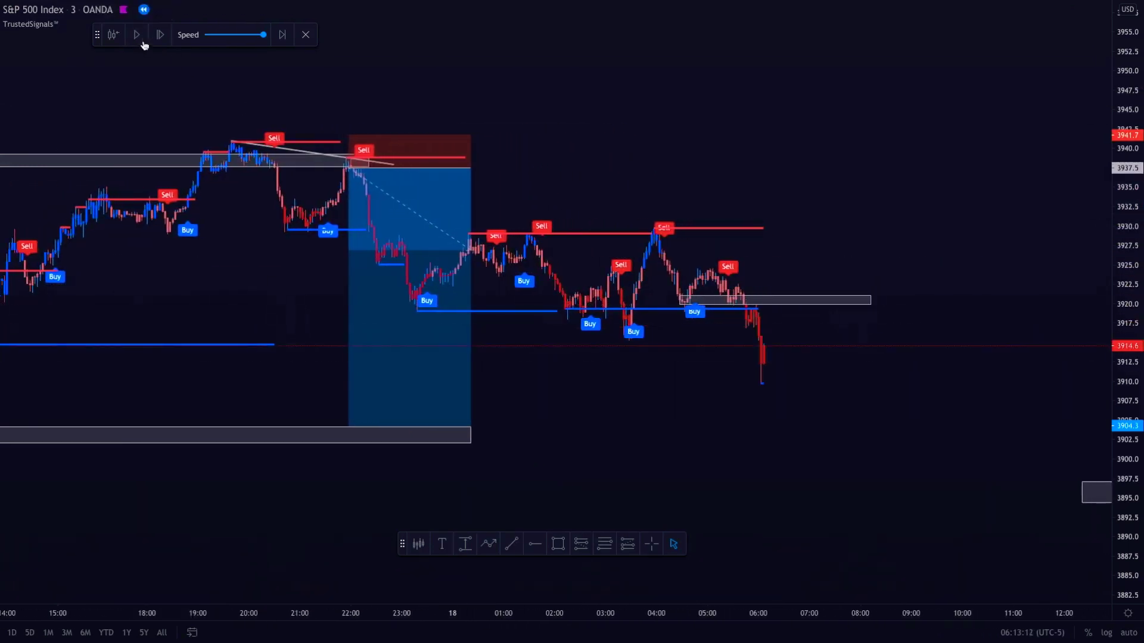
{"action": "left_click", "coordinate": [142, 41]}
{"action": "scroll", "coordinate": [210, 240], "scroll_direction": "down", "scroll_amount": 4}
{"action": "left_click", "coordinate": [141, 38]}
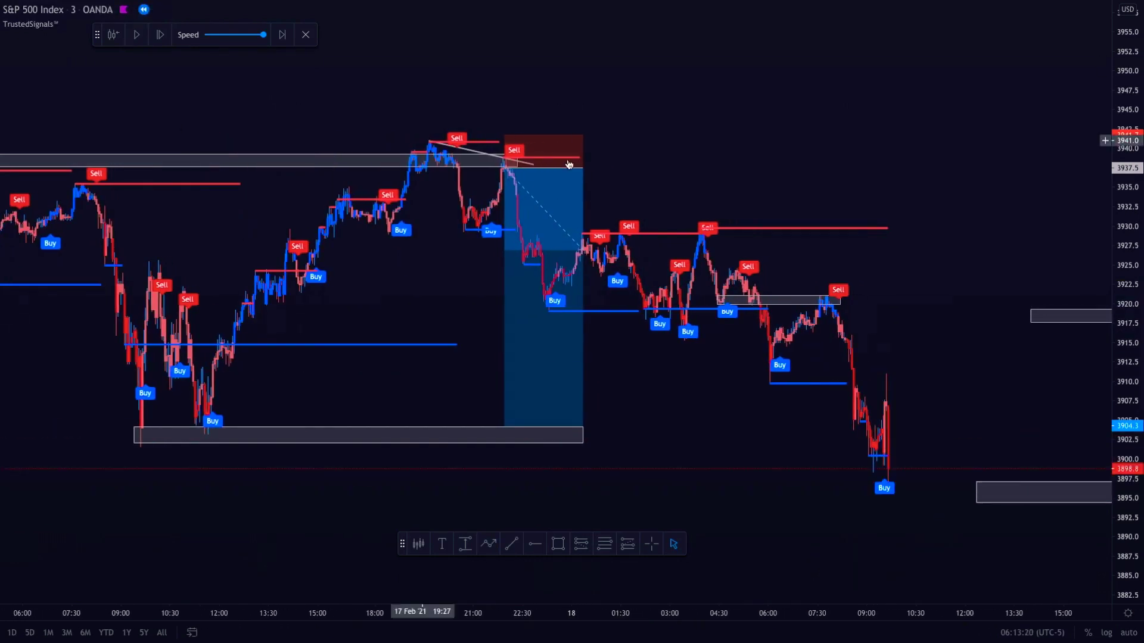
- Extend the short position forward to about 09:10 on 18 Feb
{"action": "left_click_drag", "start_coordinate": [583, 168], "coordinate": [873, 169]}
{"action": "left_click", "coordinate": [937, 185]}
- Delete the short position and hide the TrustedSignals indicator
{"action": "left_click", "coordinate": [792, 201]}
{"action": "key", "text": "Delete"}
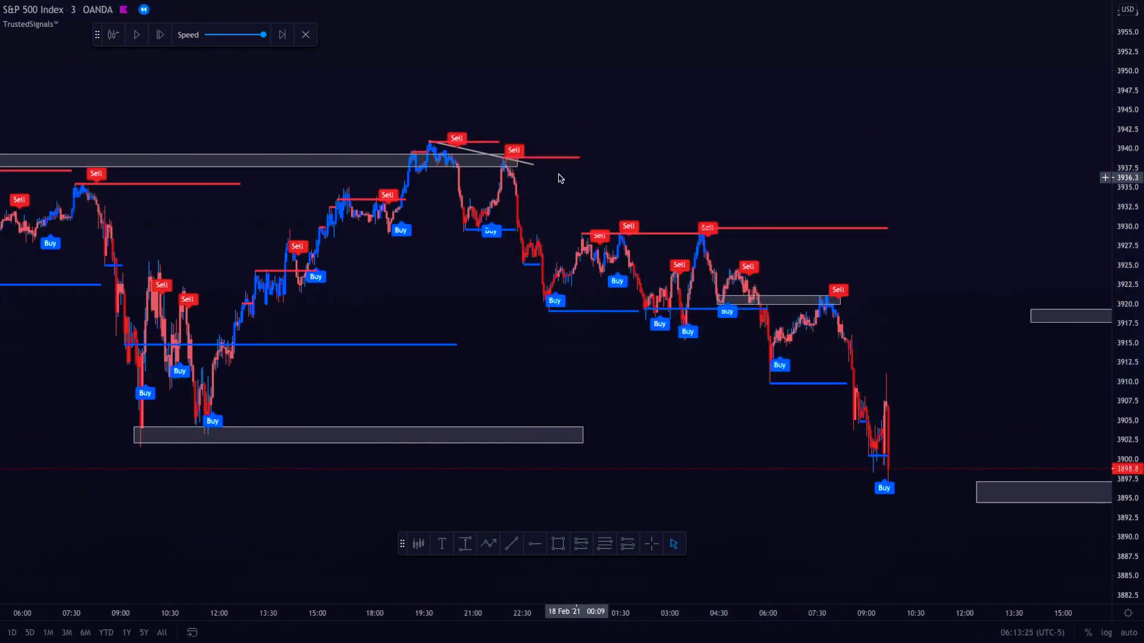
{"action": "left_click", "coordinate": [69, 25]}
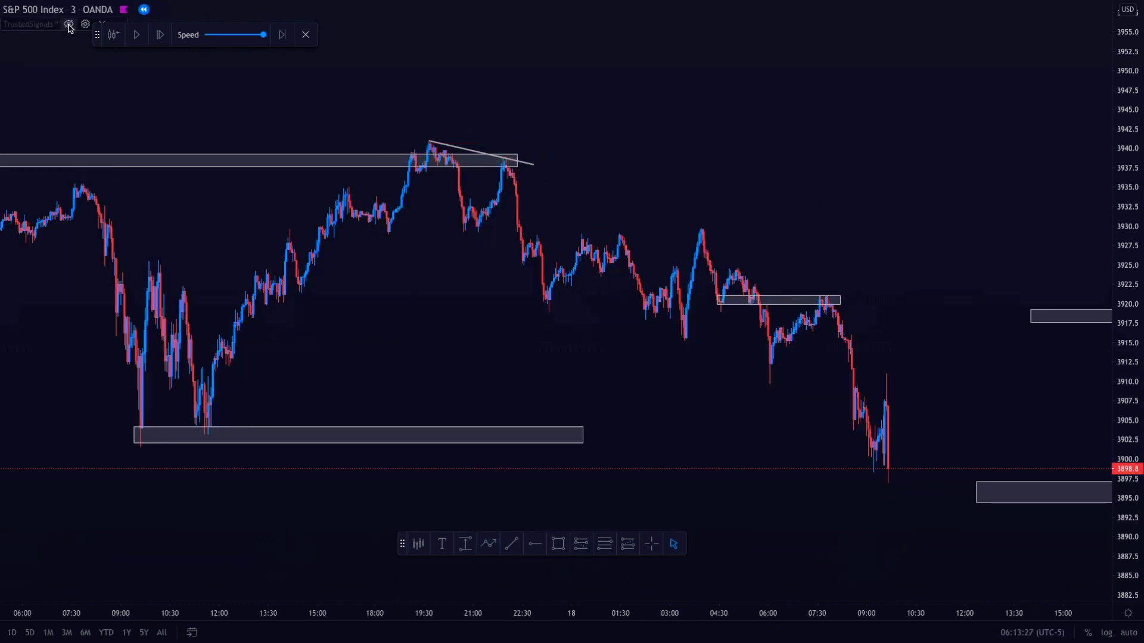
- Delete the descending trend line drawn across the highs at the upper resistance zone
{"action": "left_click", "coordinate": [473, 151]}
{"action": "key", "text": "Delete"}
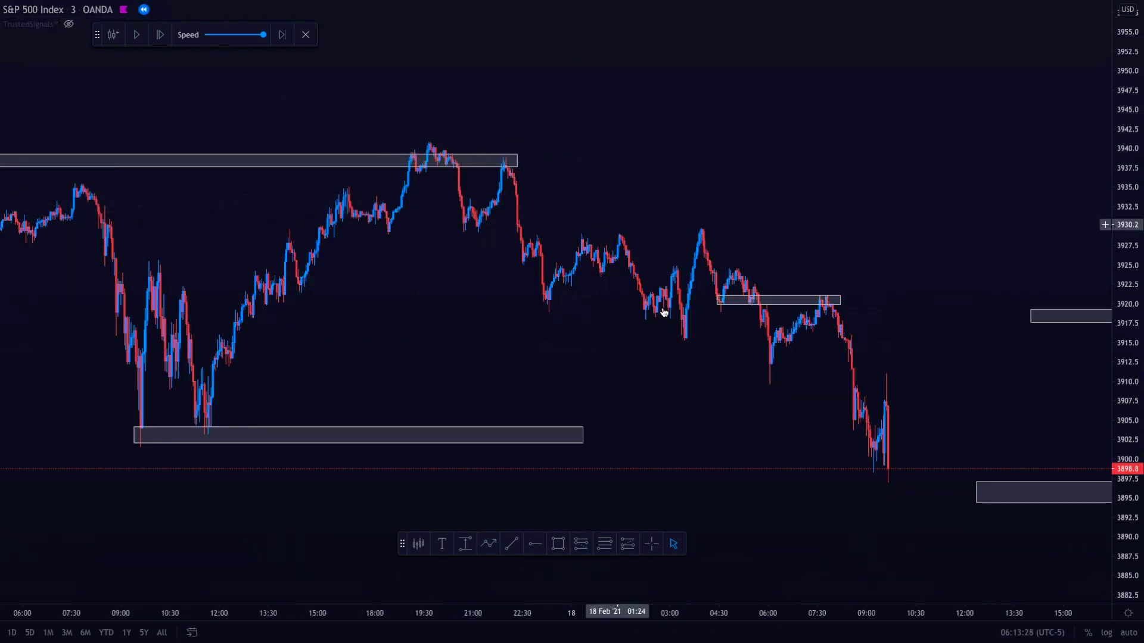
{"action": "scroll", "coordinate": [557, 353], "scroll_direction": "up", "scroll_amount": 1}
{"action": "scroll", "coordinate": [555, 353], "scroll_direction": "up", "scroll_amount": 2}
{"action": "left_click_drag", "start_coordinate": [511, 359], "coordinate": [616, 343]}
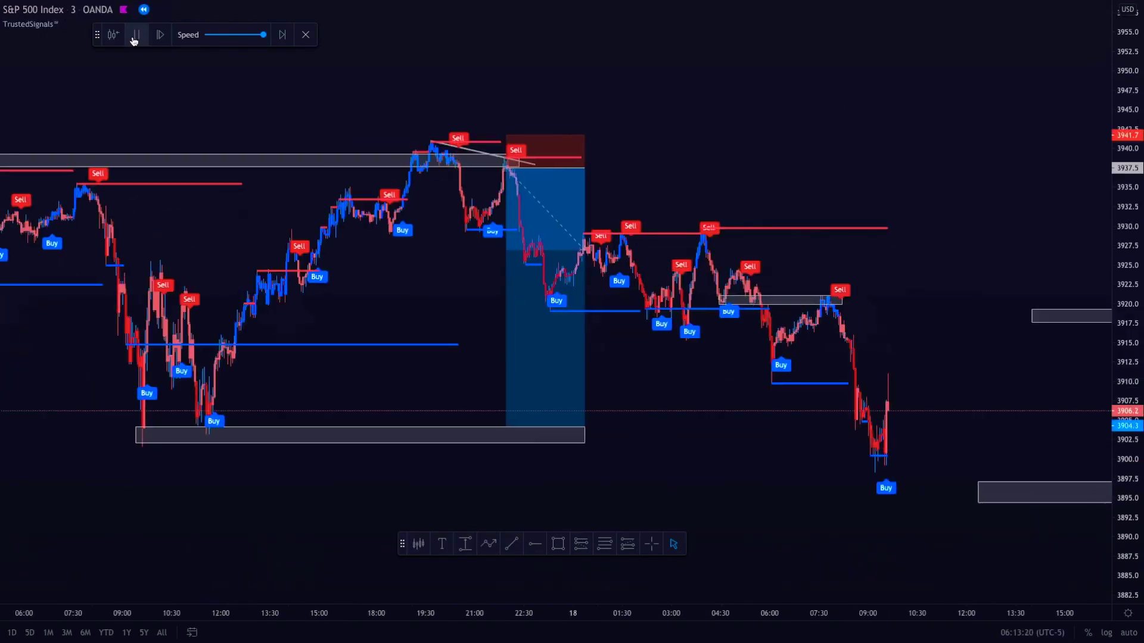
- Pause the replay around 09:40 on 18 Feb and extend the short position forward to about 09:10
{"action": "left_click", "coordinate": [134, 40]}
{"action": "left_click_drag", "start_coordinate": [584, 168], "coordinate": [874, 206]}
{"action": "left_click", "coordinate": [937, 187]}
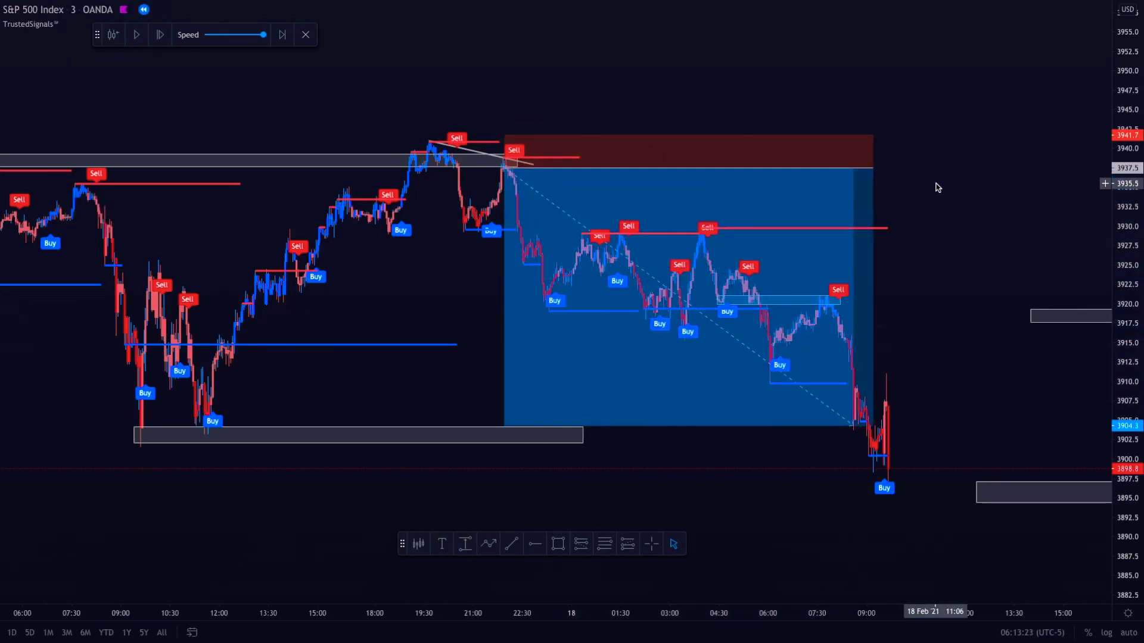
- Remove the short position from the chart and hide the TrustedSignals indicator
{"action": "left_click", "coordinate": [791, 201]}
{"action": "key", "text": "Delete"}
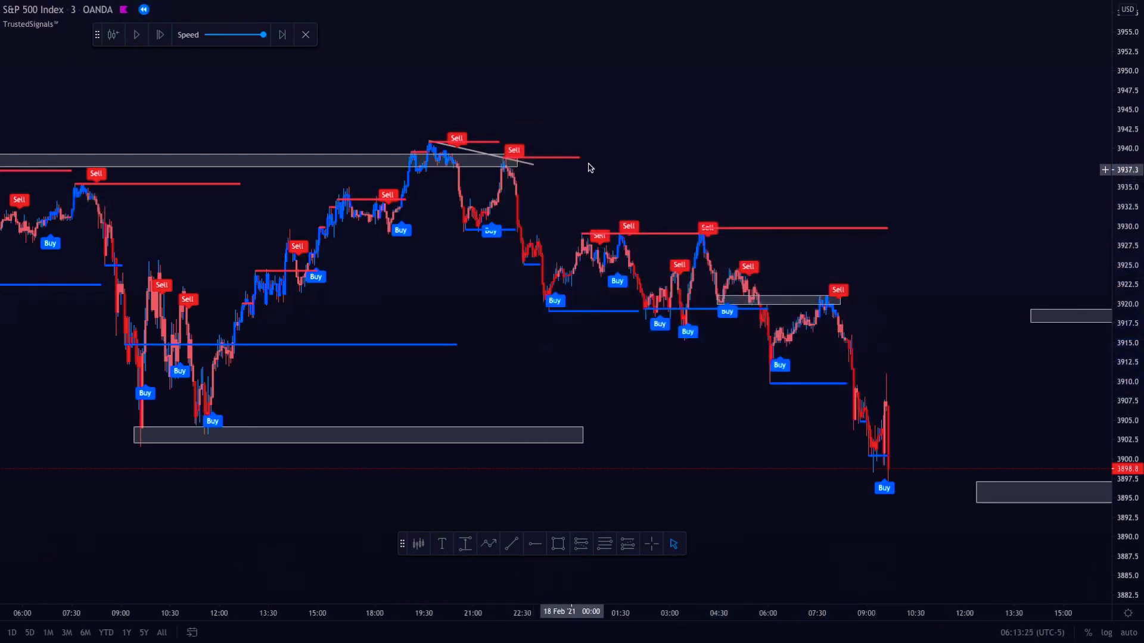
{"action": "mouse_move", "coordinate": [48, 27]}
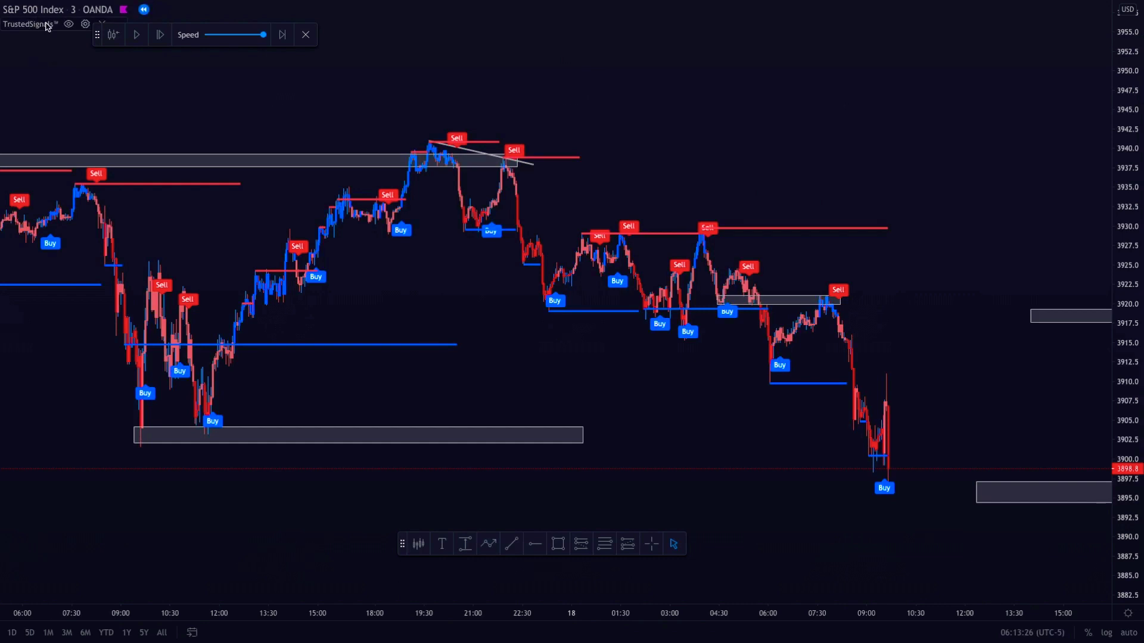
- Delete the trend line at the upper resistance zone and select the support rectangle around 3903
{"action": "left_click", "coordinate": [474, 152]}
{"action": "key", "text": "Delete"}
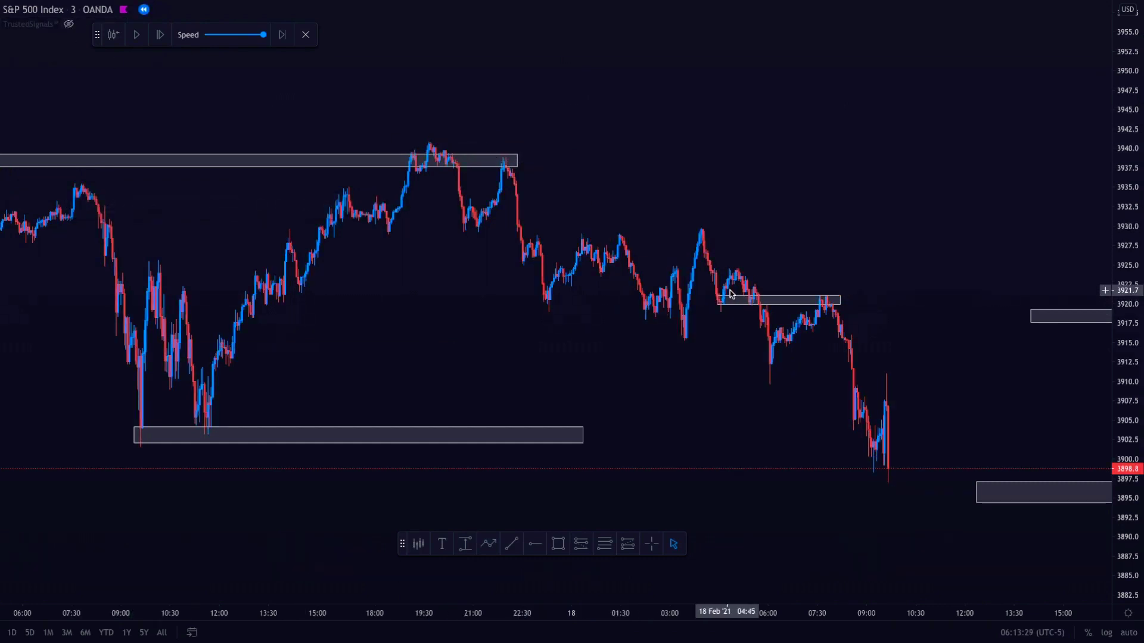
{"action": "scroll", "coordinate": [557, 357], "scroll_direction": "up", "scroll_amount": 3}
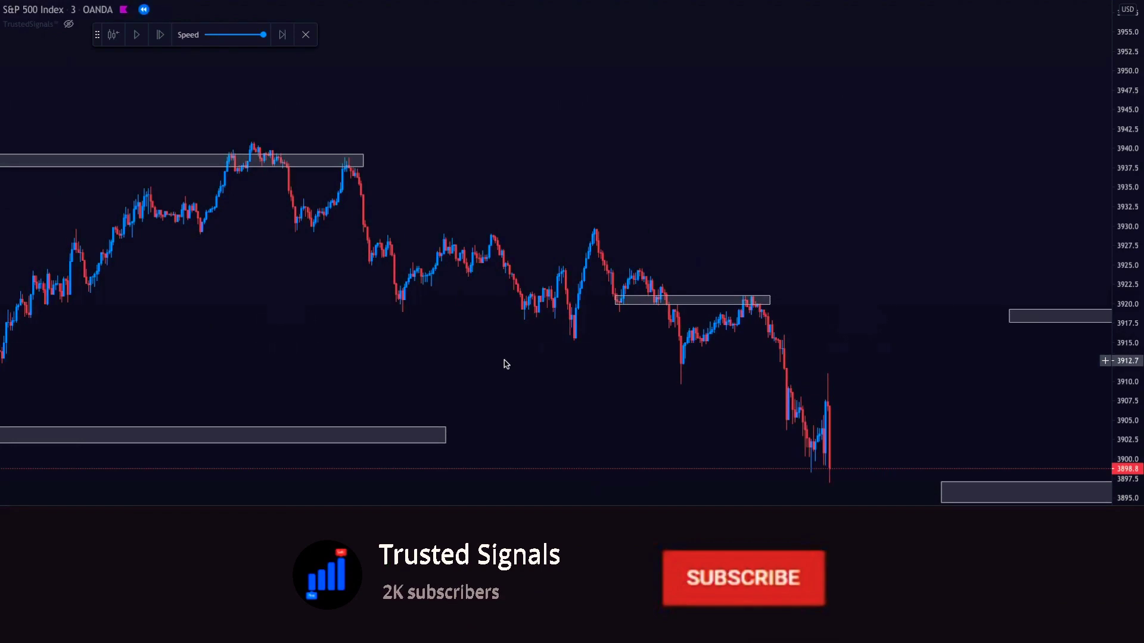
{"action": "left_click", "coordinate": [549, 421]}
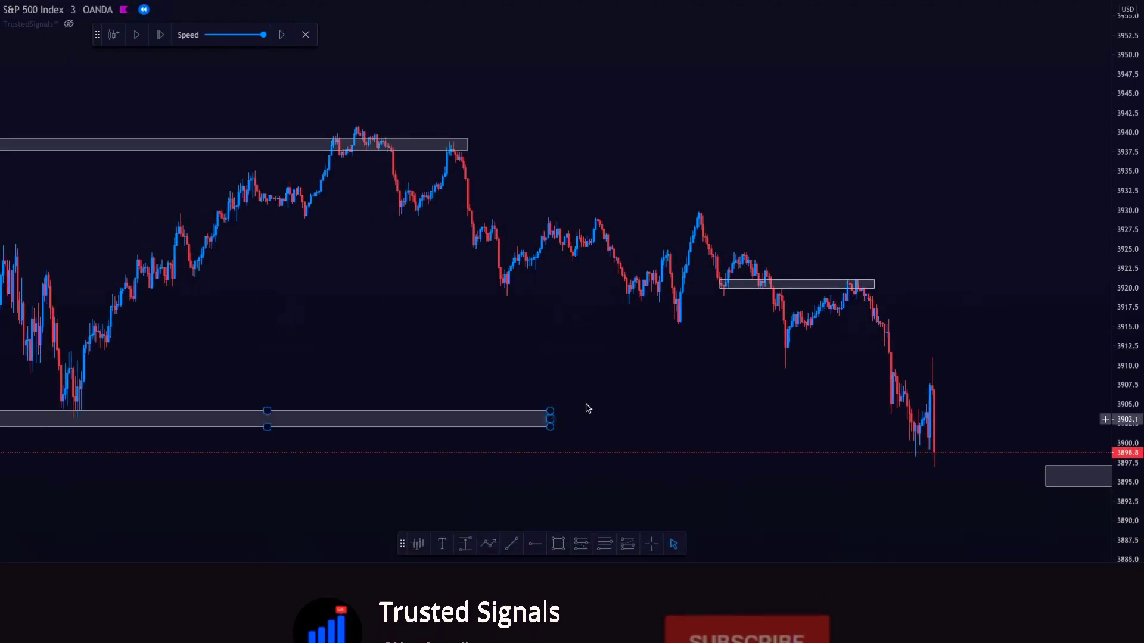